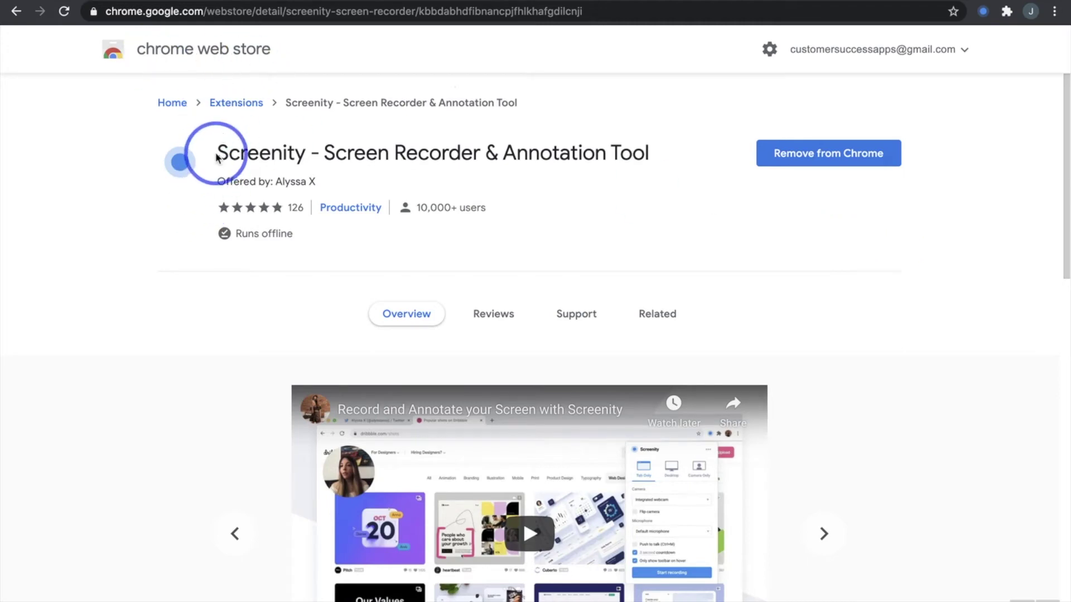
Step: Highlight the extension's title and developer name, then bring up Screenity's recording panel
{"action": "left_click_drag", "start_coordinate": [216, 157], "coordinate": [625, 158]}
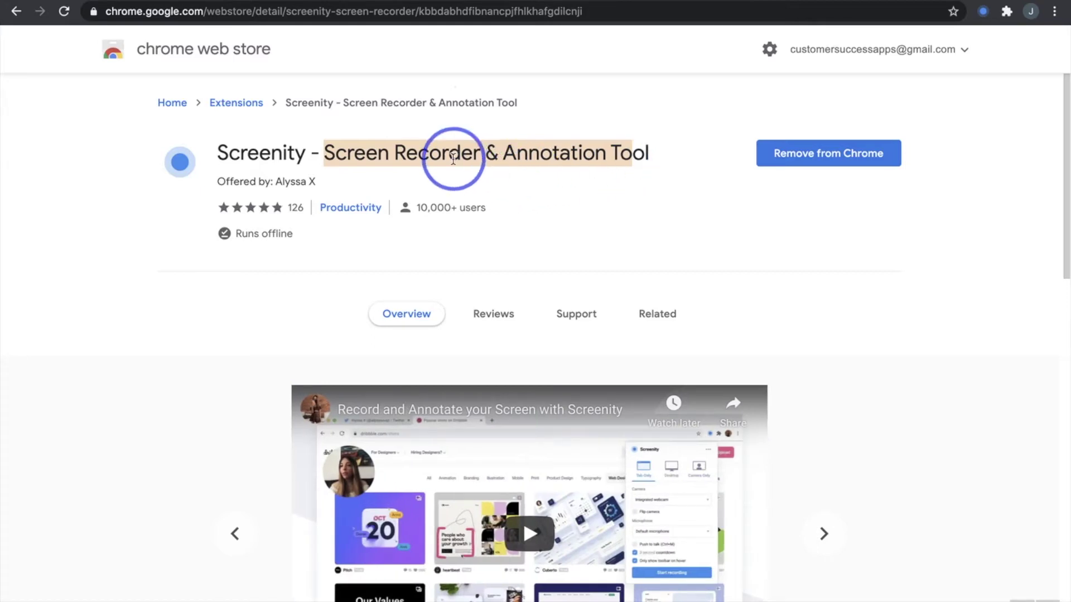
{"action": "left_click_drag", "start_coordinate": [343, 186], "coordinate": [275, 181]}
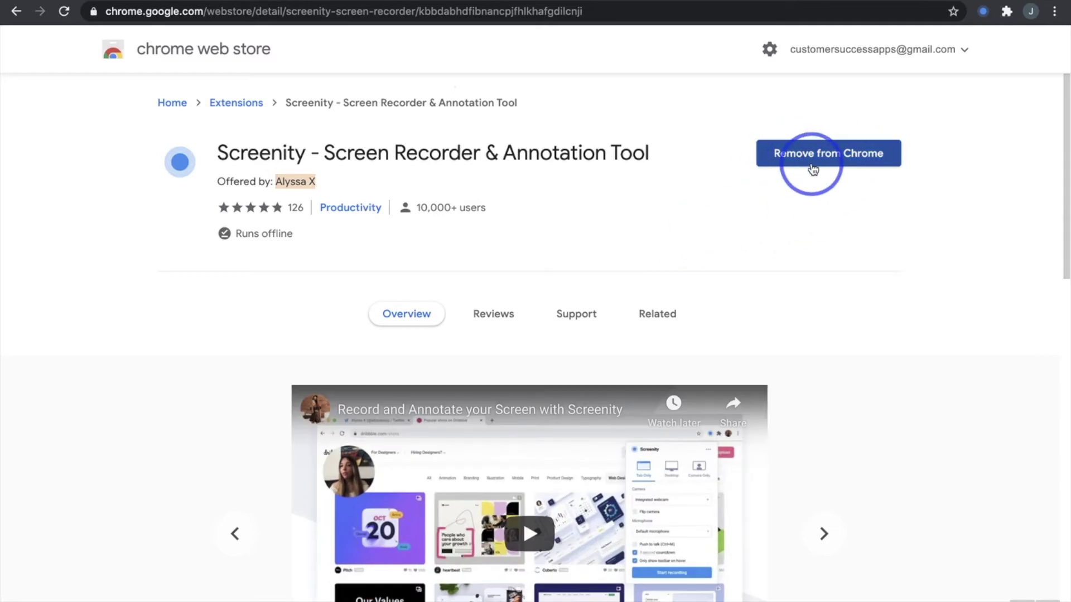
{"action": "left_click", "coordinate": [984, 12]}
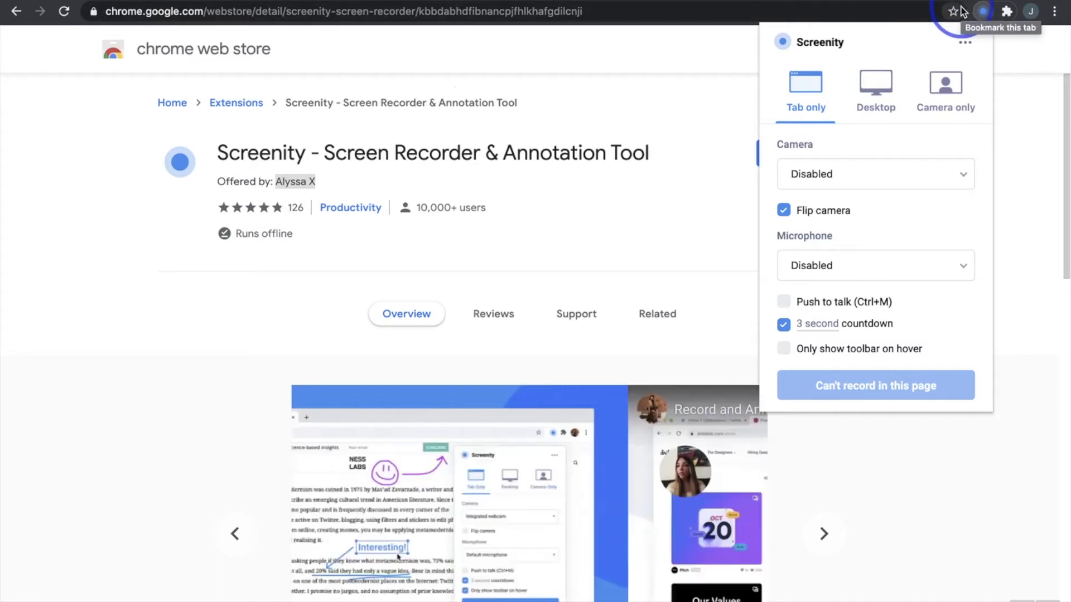
Step: Confirm Camera and Microphone both stay on Disabled, then close the Screenity panel
{"action": "left_click", "coordinate": [904, 183]}
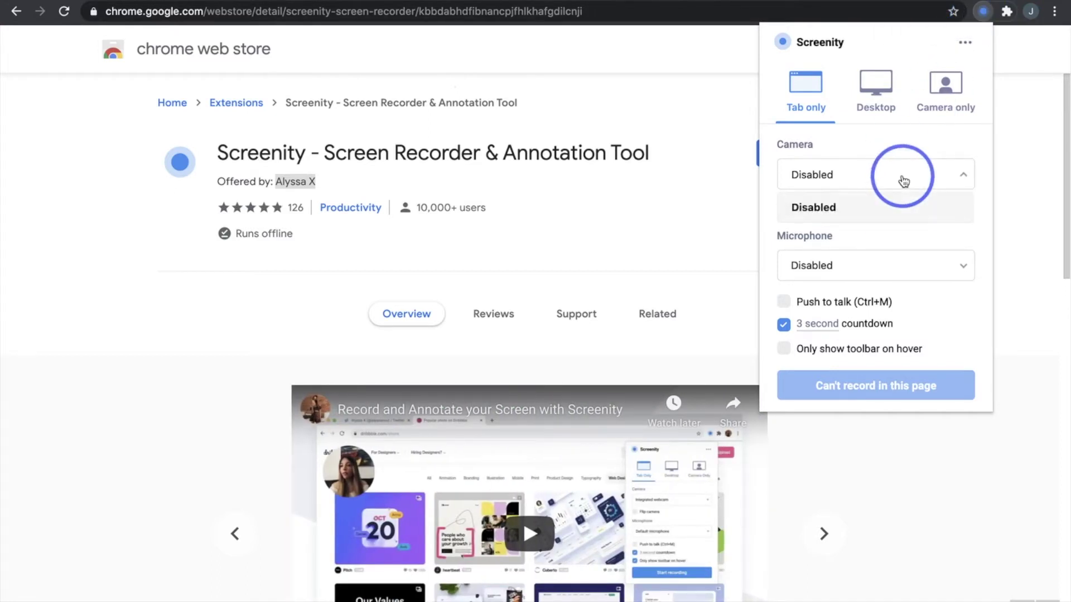
{"action": "left_click", "coordinate": [899, 208]}
{"action": "left_click", "coordinate": [904, 268]}
{"action": "left_click", "coordinate": [927, 219]}
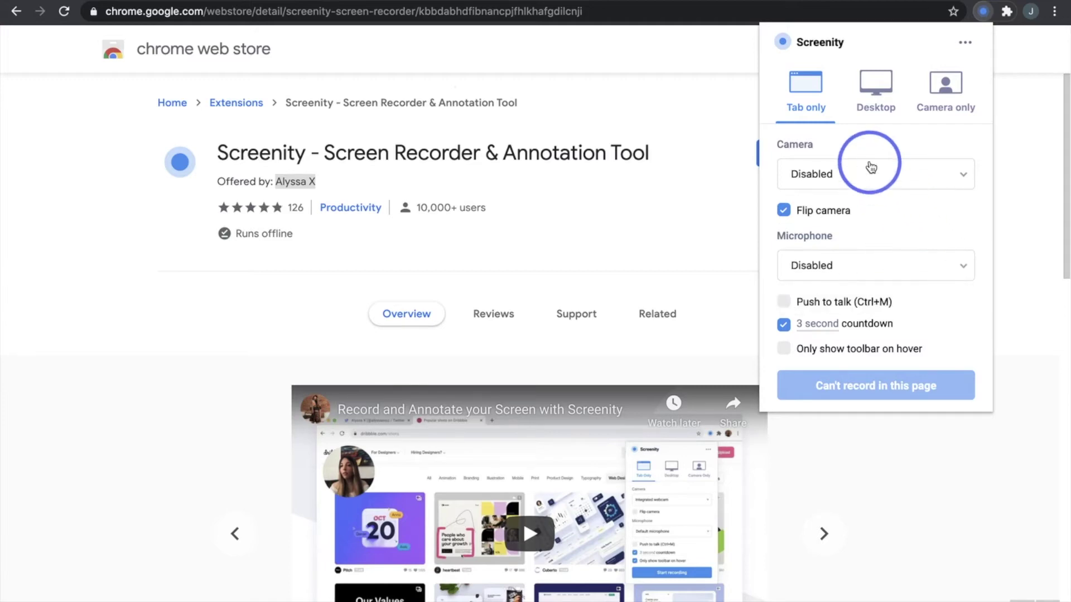
{"action": "left_click", "coordinate": [641, 177]}
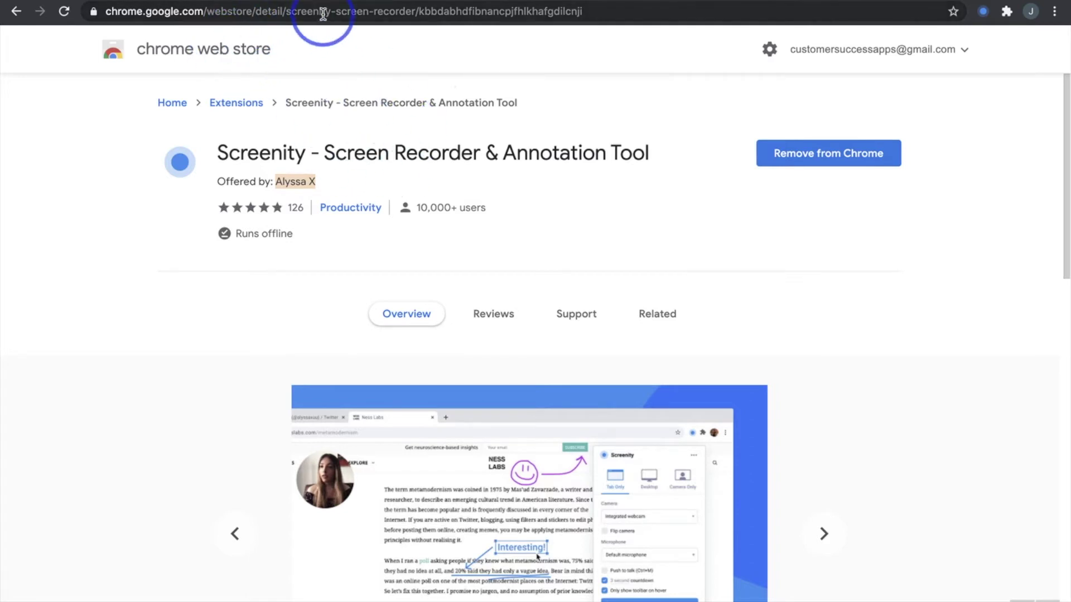
Step: On the google.com tab, start recording with FaceTime HD Camera and the Default headphones microphone
{"action": "left_click", "coordinate": [275, 1]}
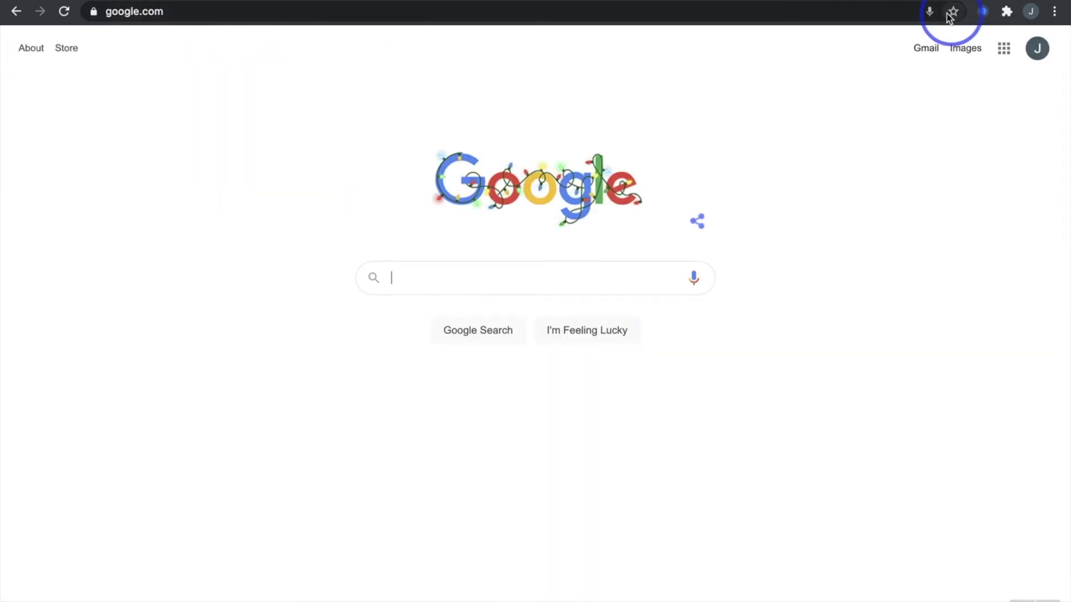
{"action": "left_click", "coordinate": [982, 11]}
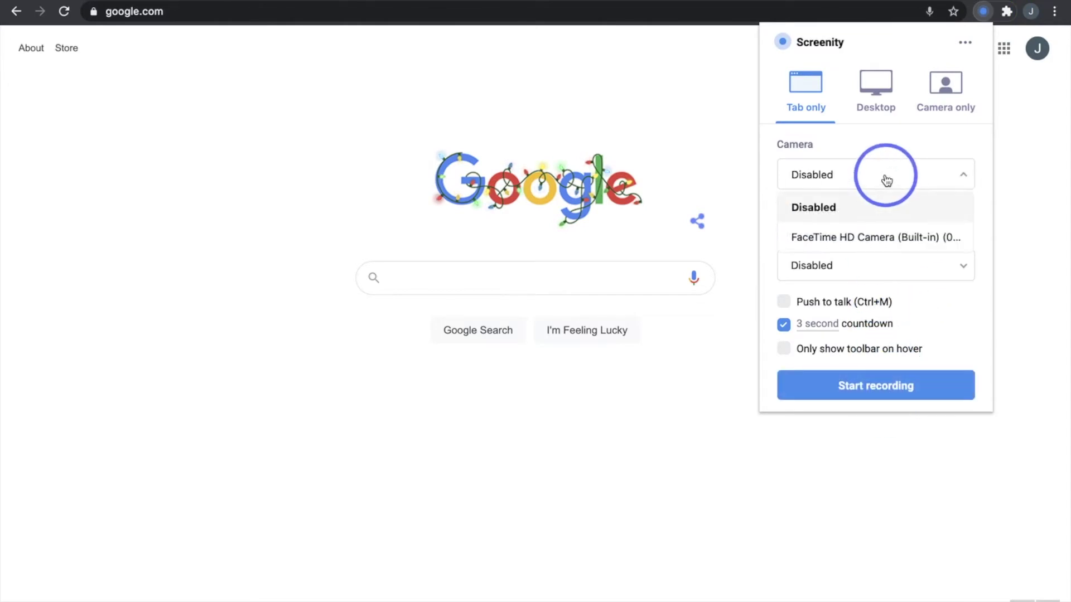
{"action": "left_click", "coordinate": [881, 243]}
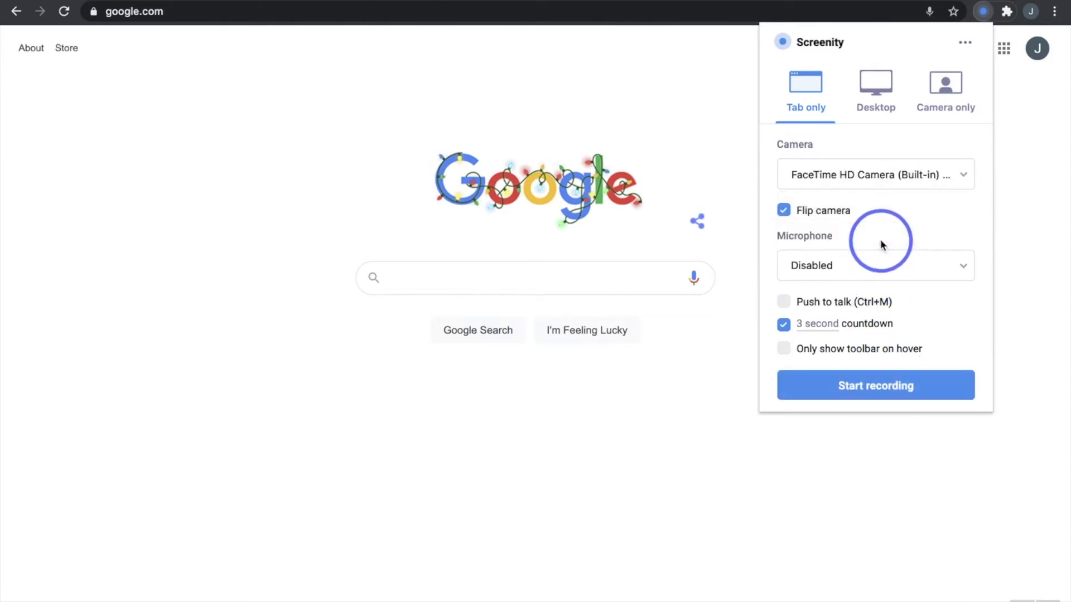
{"action": "left_click", "coordinate": [899, 268]}
{"action": "left_click", "coordinate": [894, 334]}
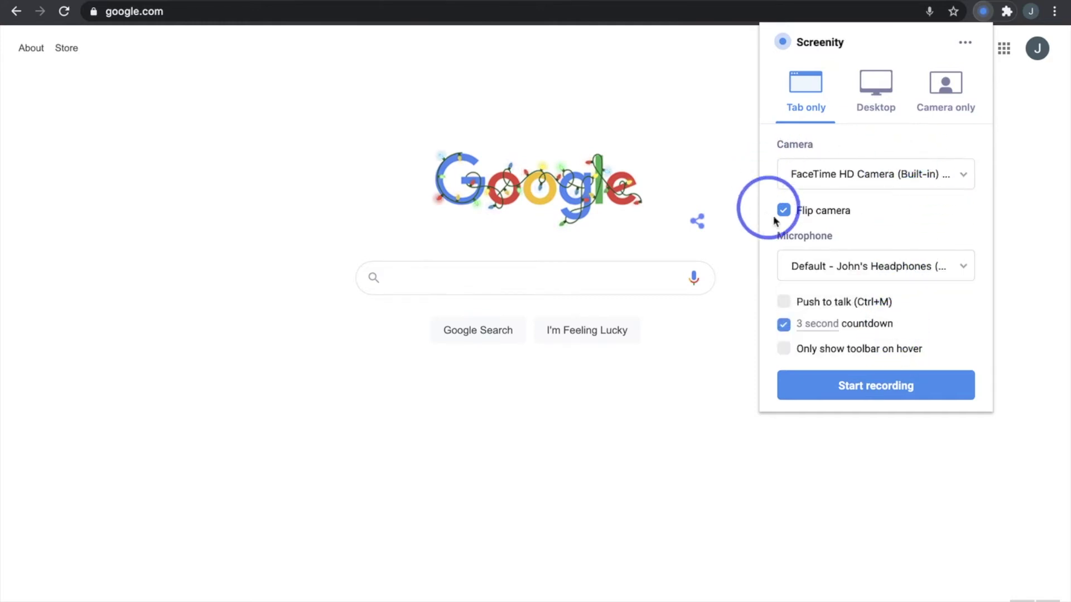
{"action": "left_click", "coordinate": [904, 390]}
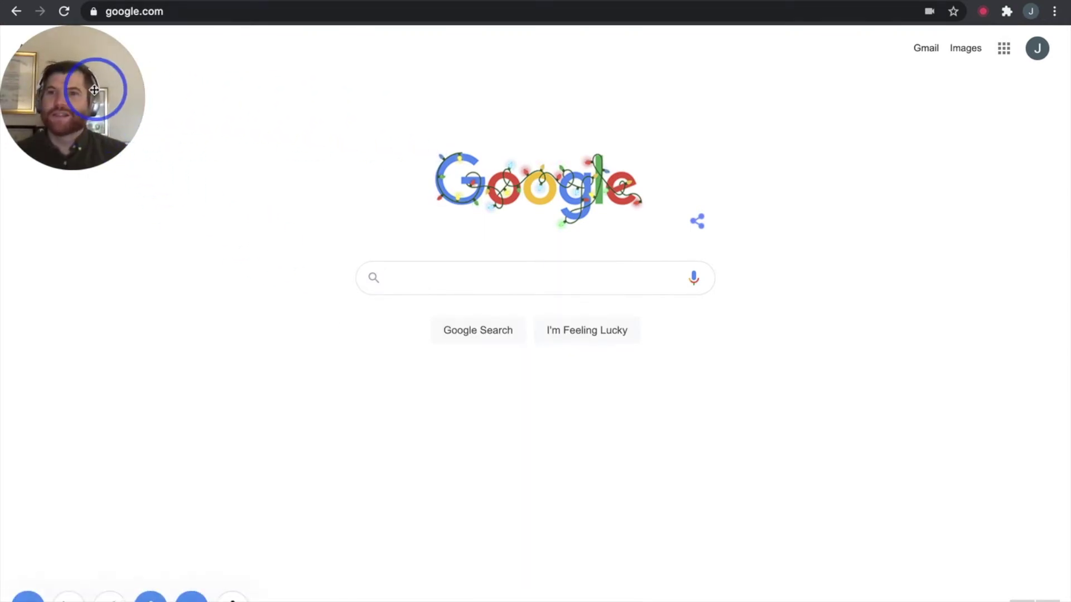
Step: Move the webcam bubble above the Google logo, try medium and largest sizes, then set it small
{"action": "mouse_move", "coordinate": [87, 89]}
{"action": "left_click_drag", "start_coordinate": [87, 89], "coordinate": [570, 93]}
{"action": "left_click", "coordinate": [512, 120]}
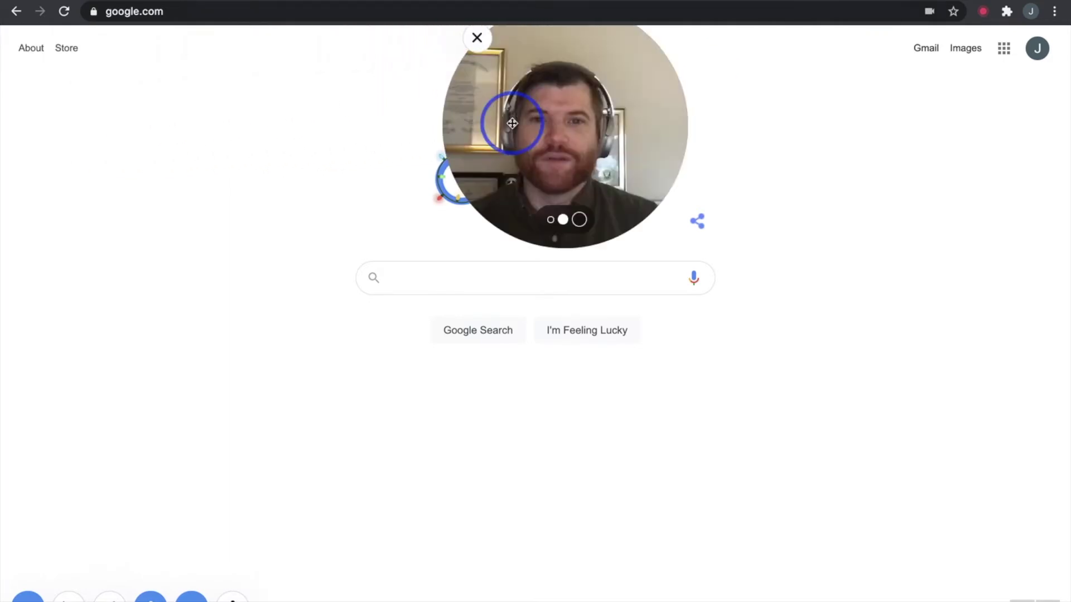
{"action": "left_click", "coordinate": [580, 218]}
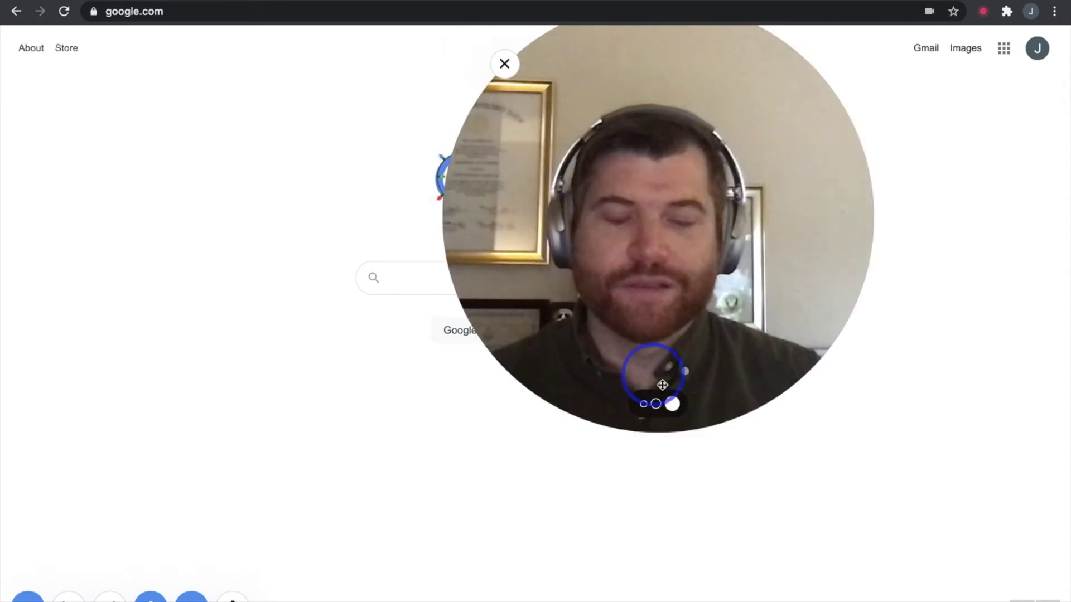
{"action": "left_click", "coordinate": [643, 402]}
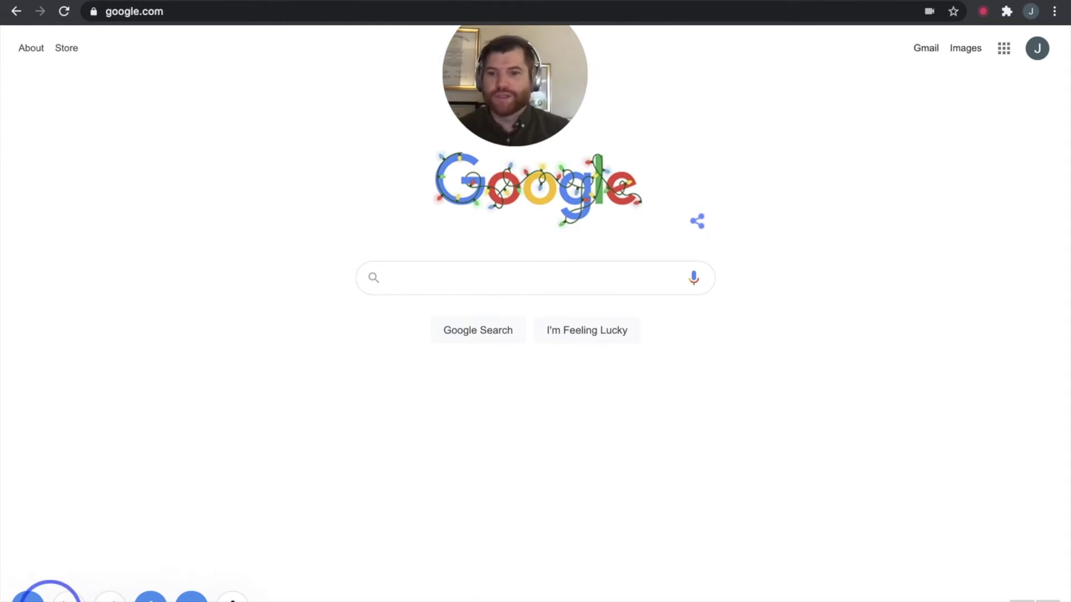
{"action": "mouse_move", "coordinate": [74, 596]}
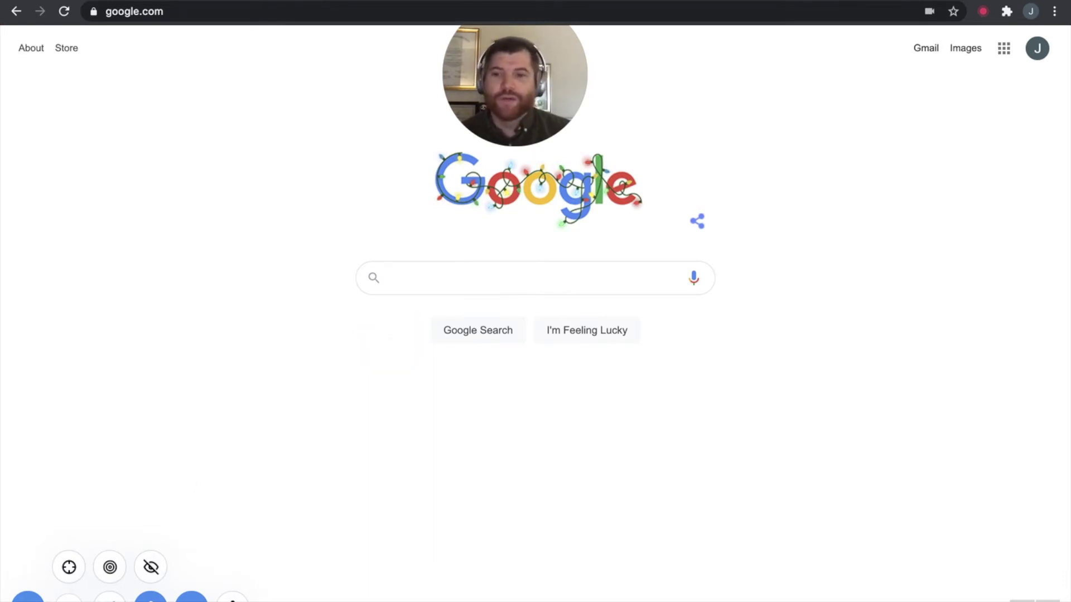
Step: Turn on click highlighting and test it with four clicks on the Google page
{"action": "left_click", "coordinate": [69, 572]}
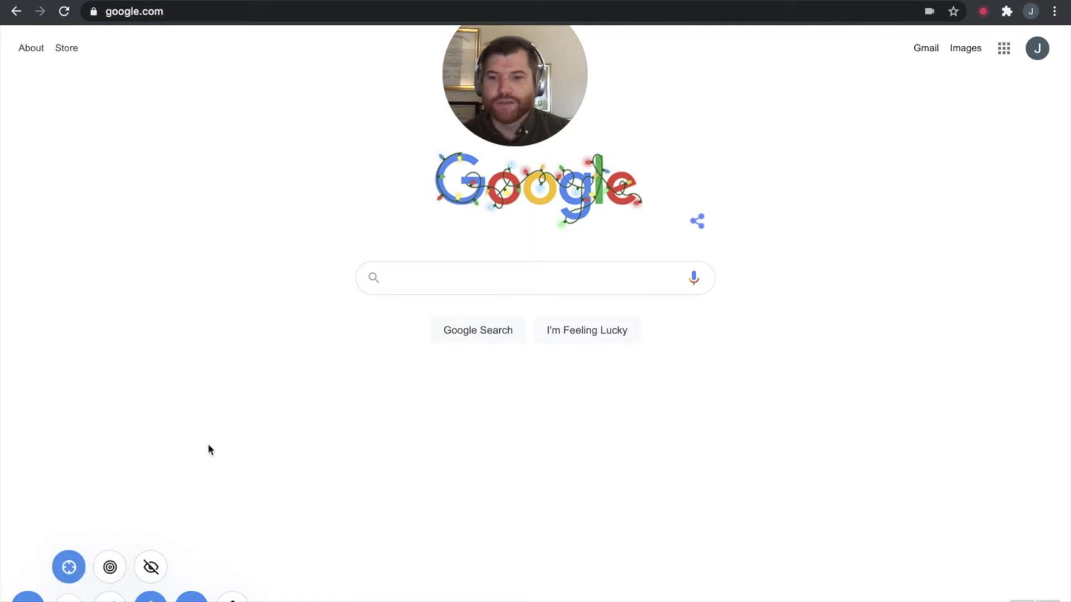
{"action": "left_click", "coordinate": [219, 337]}
{"action": "left_click", "coordinate": [318, 384]}
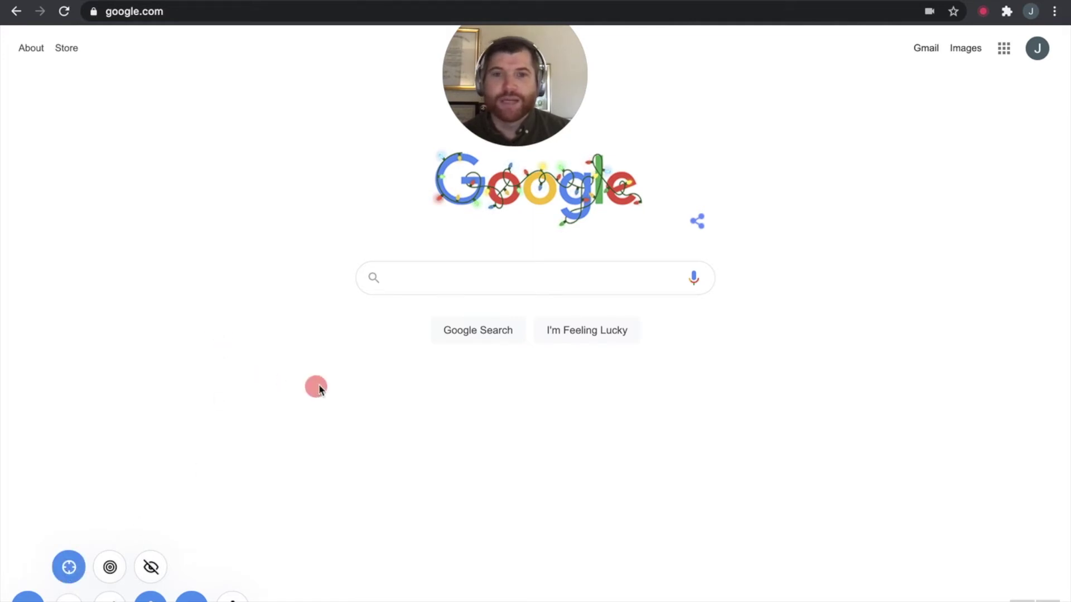
{"action": "left_click", "coordinate": [298, 322]}
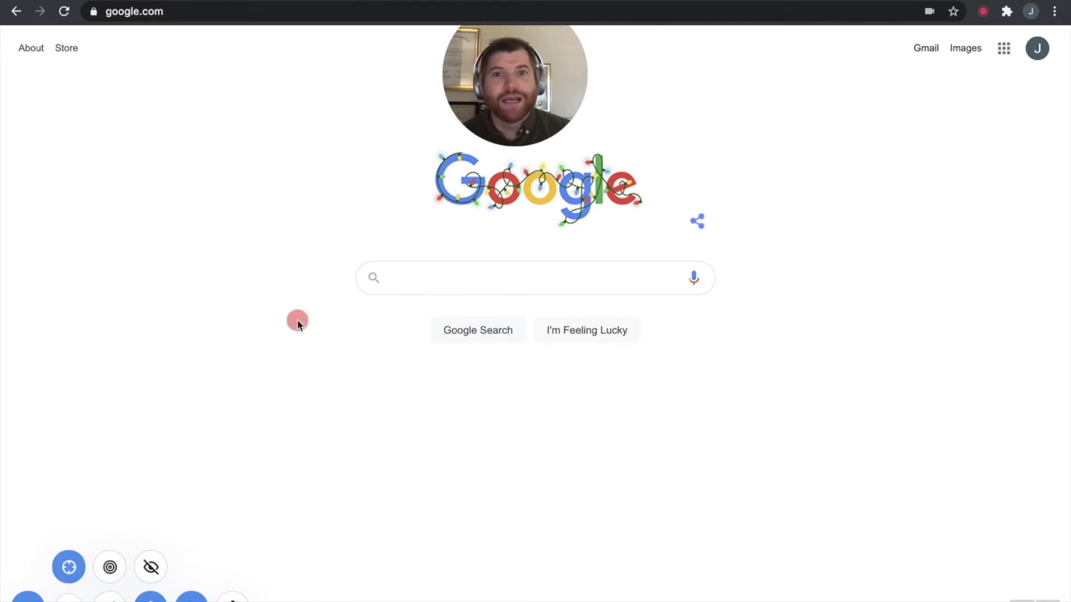
{"action": "left_click", "coordinate": [263, 249]}
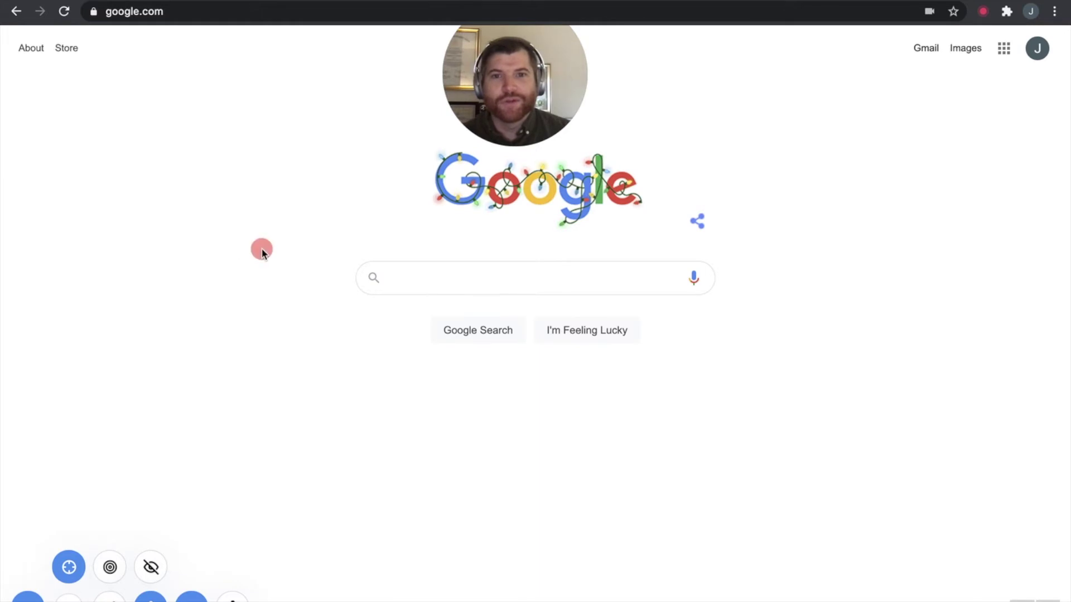
Step: Try the spotlight and cursor hiding, ending with only click highlighting switched on
{"action": "left_click", "coordinate": [109, 570]}
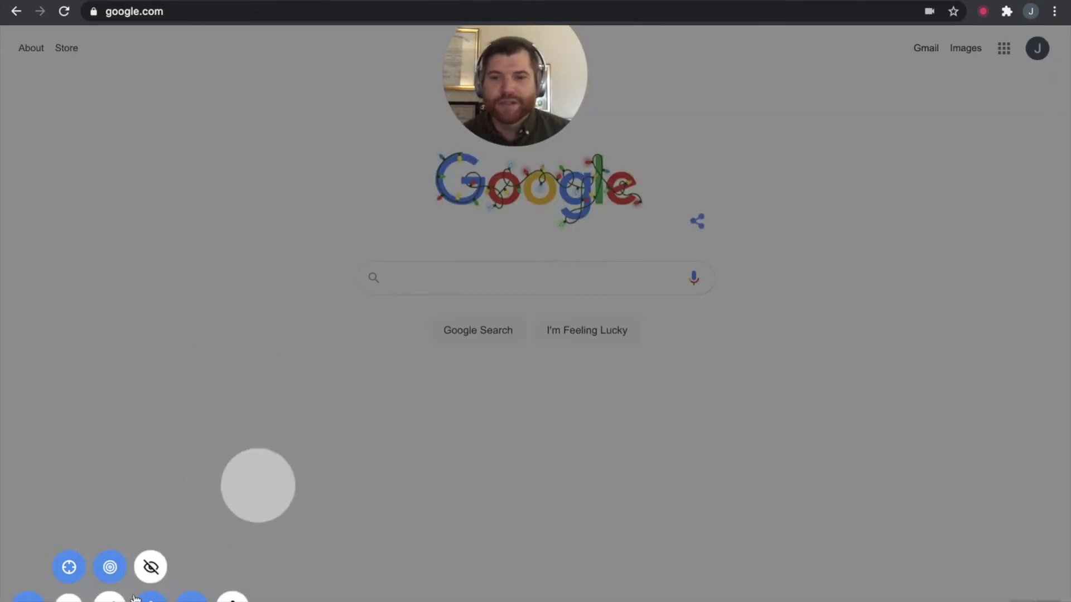
{"action": "left_click", "coordinate": [110, 568]}
{"action": "left_click", "coordinate": [69, 568]}
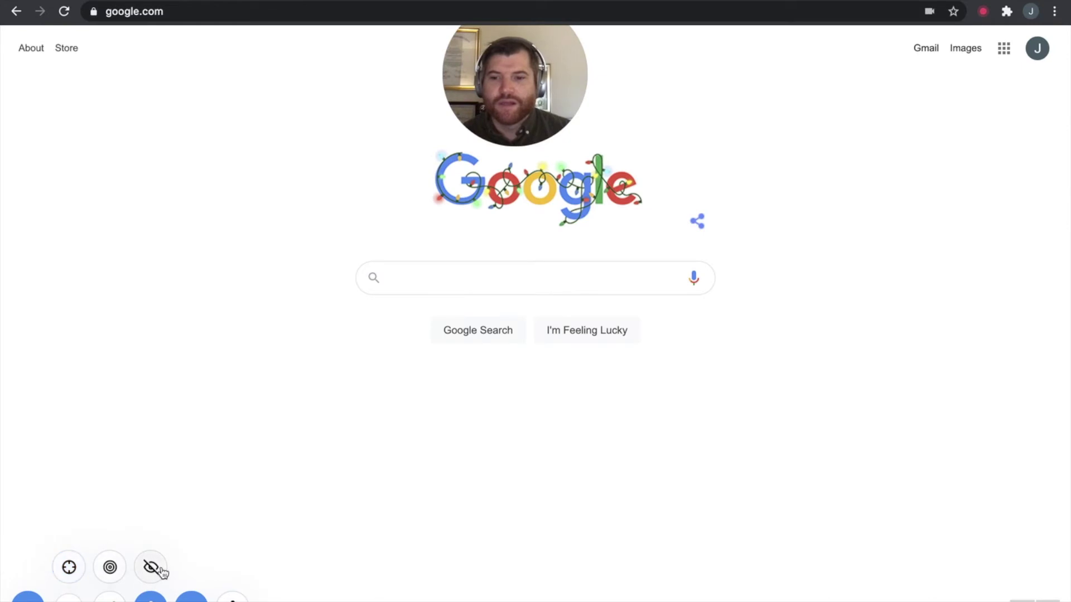
{"action": "left_click", "coordinate": [160, 567]}
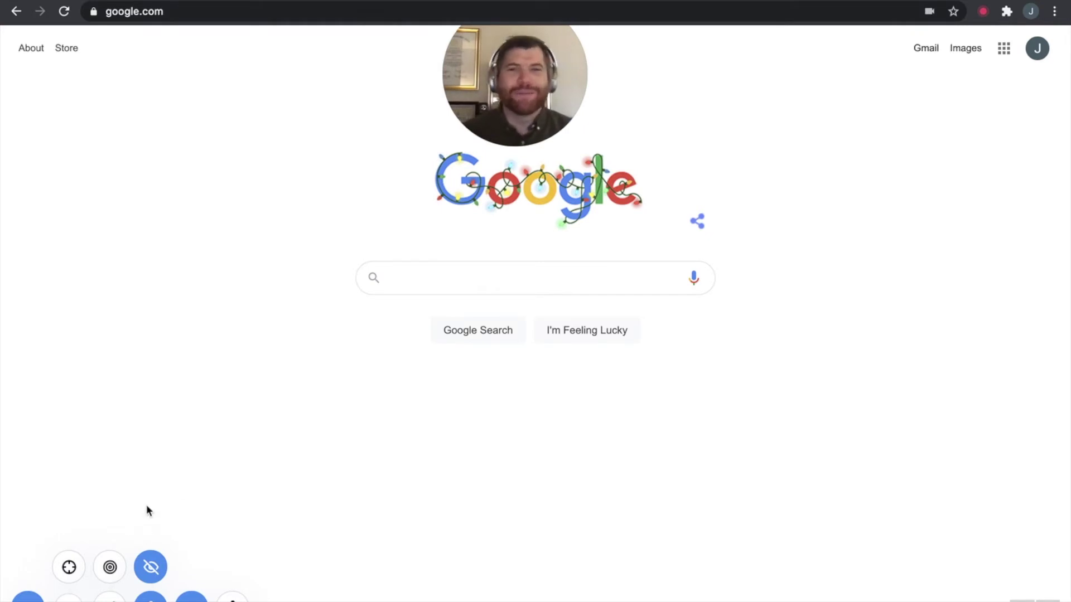
{"action": "left_click", "coordinate": [77, 574]}
{"action": "left_click", "coordinate": [156, 567]}
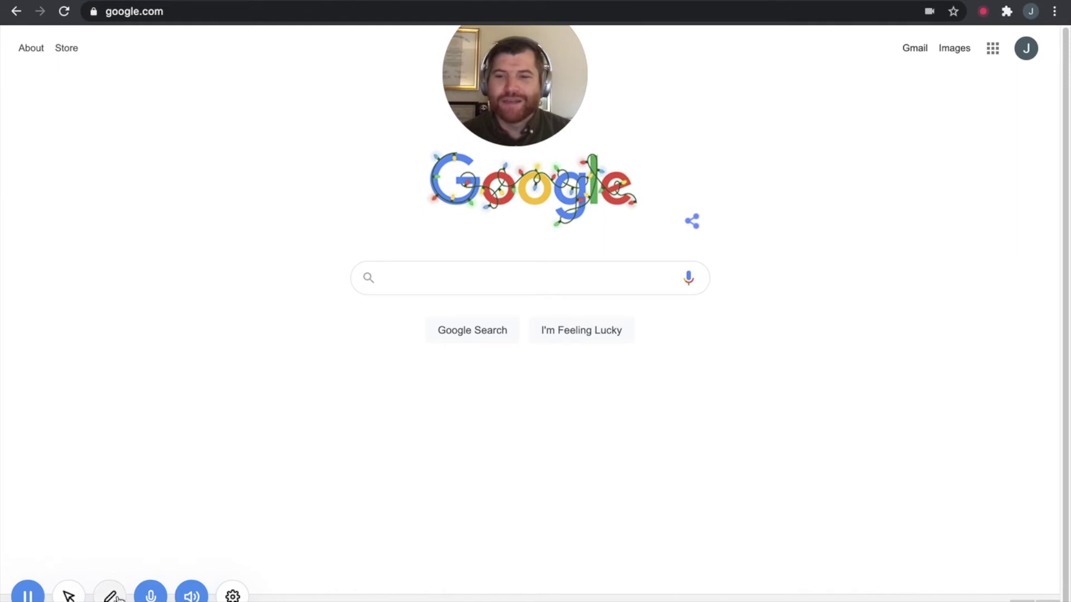
Step: Unmute the microphone and draw a thin red freehand squiggle left of the search box
{"action": "left_click", "coordinate": [151, 595]}
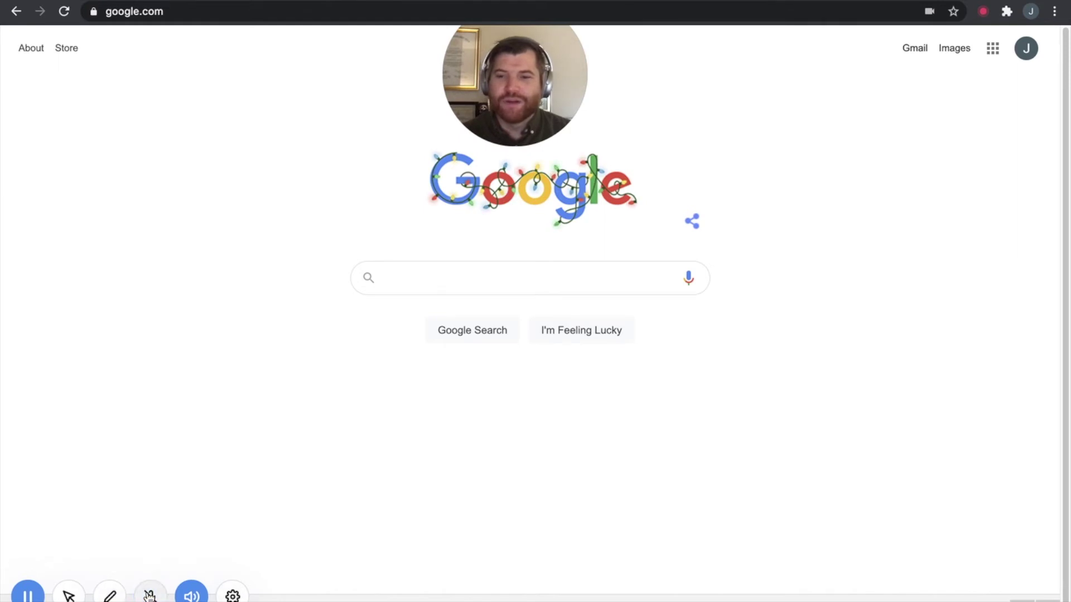
{"action": "mouse_move", "coordinate": [117, 596]}
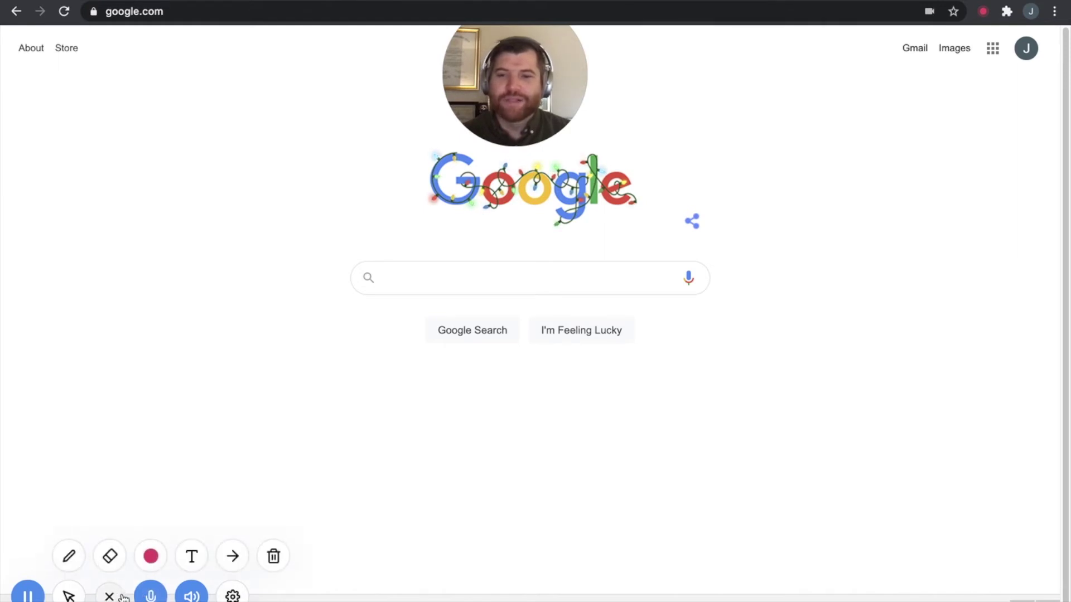
{"action": "left_click", "coordinate": [69, 557]}
{"action": "mouse_move", "coordinate": [137, 423]}
{"action": "left_mouse_down"}
{"action": "mouse_move", "coordinate": [258, 433]}
{"action": "mouse_move", "coordinate": [249, 352]}
{"action": "mouse_move", "coordinate": [206, 316]}
{"action": "mouse_move", "coordinate": [228, 257]}
{"action": "mouse_move", "coordinate": [152, 226]}
{"action": "left_mouse_up"}
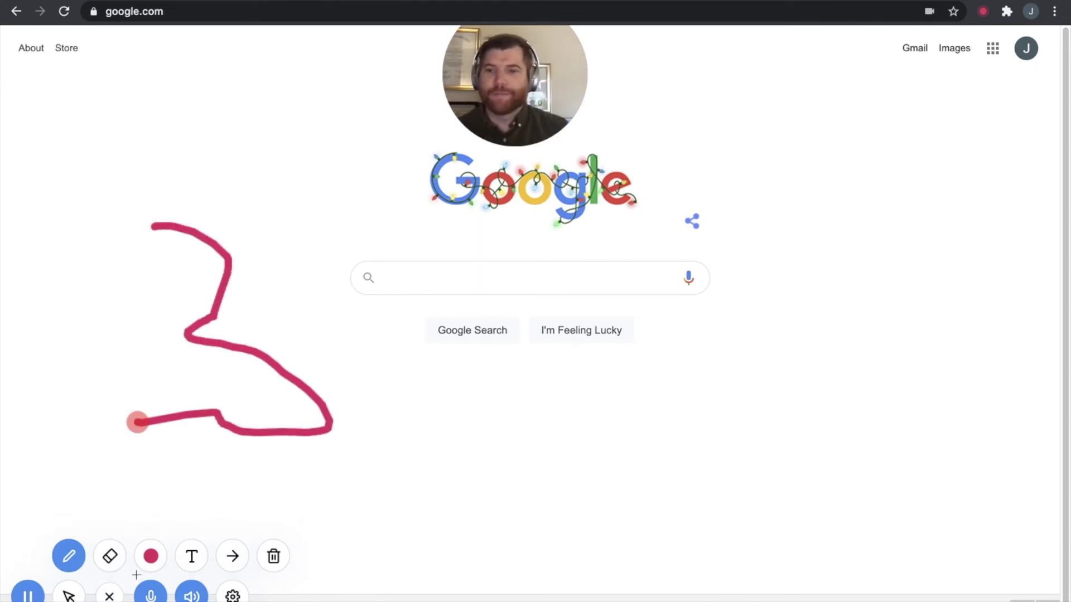
{"action": "left_click", "coordinate": [69, 556]}
Step: Thicken the brush for a wide red stroke across the page, then shrink it to smallest
{"action": "left_click", "coordinate": [69, 556]}
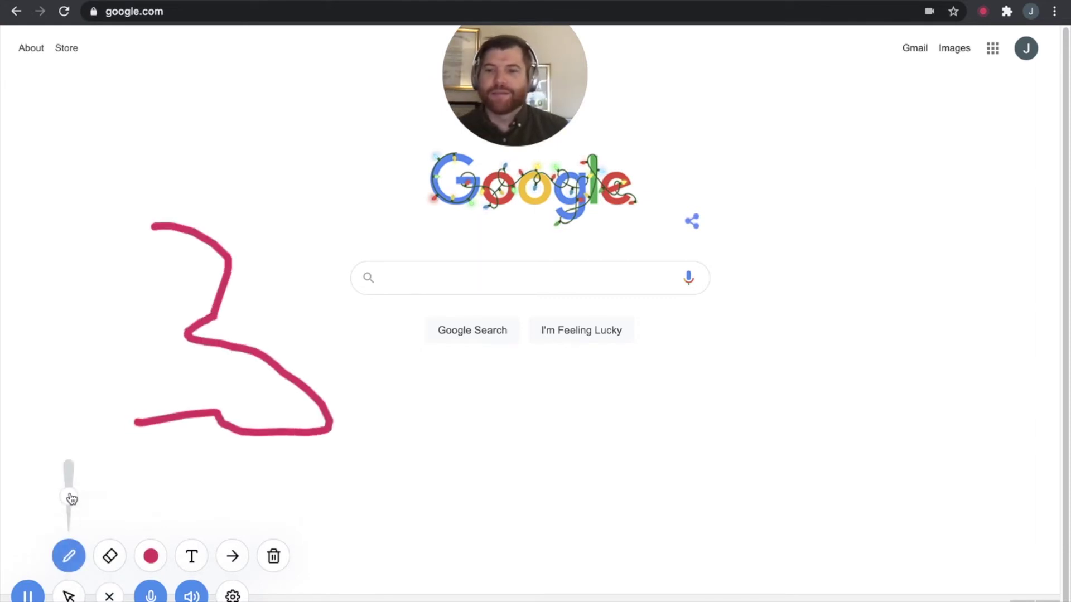
{"action": "left_click_drag", "start_coordinate": [70, 499], "coordinate": [69, 466]}
{"action": "mouse_move", "coordinate": [120, 348]}
{"action": "left_mouse_down"}
{"action": "mouse_move", "coordinate": [407, 467]}
{"action": "mouse_move", "coordinate": [232, 370]}
{"action": "mouse_move", "coordinate": [240, 530]}
{"action": "mouse_move", "coordinate": [632, 469]}
{"action": "mouse_move", "coordinate": [618, 397]}
{"action": "left_mouse_up"}
{"action": "left_click", "coordinate": [69, 556]}
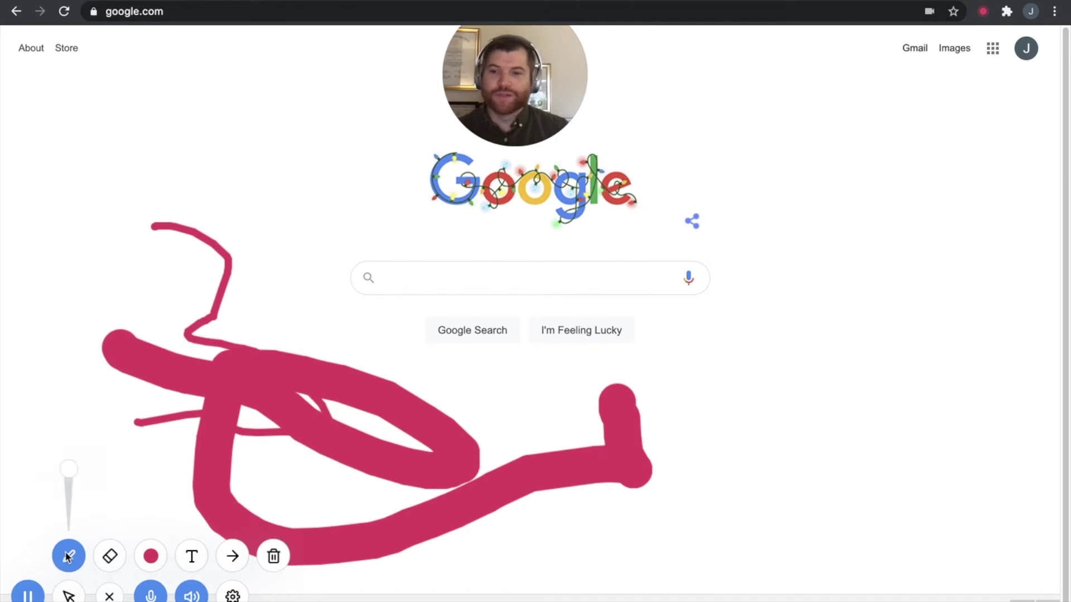
{"action": "left_click_drag", "start_coordinate": [68, 472], "coordinate": [70, 515]}
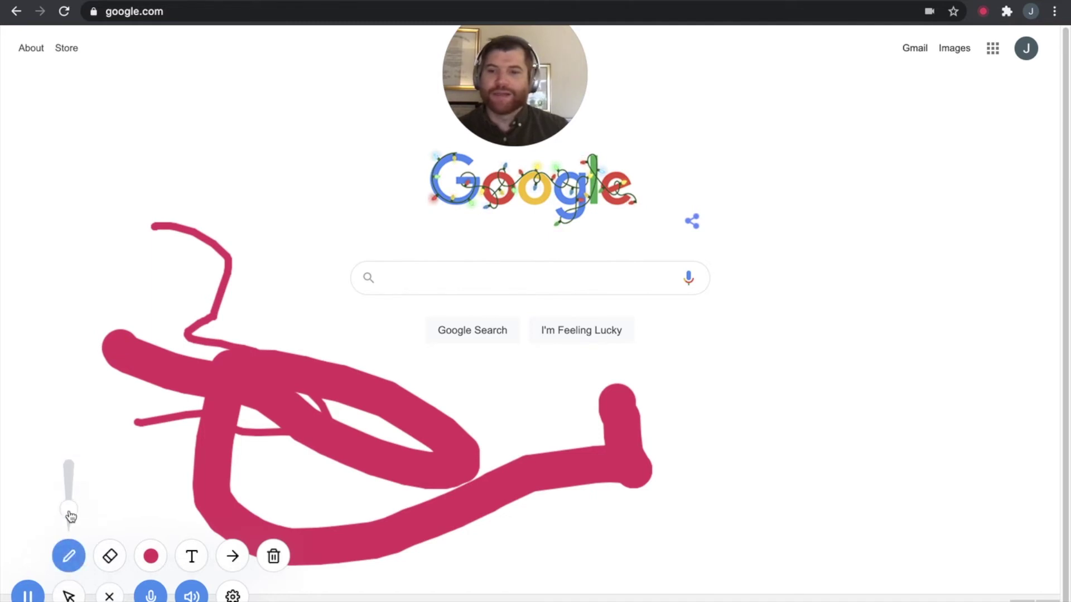
{"action": "left_click", "coordinate": [110, 557]}
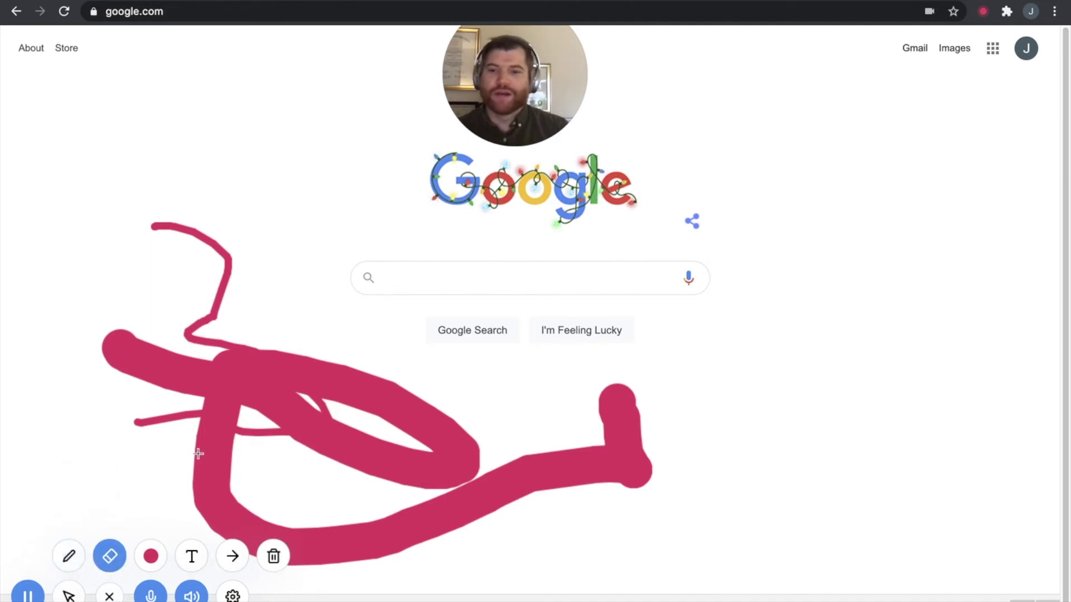
Step: Erase streaks through the red strokes, switch colour to blue, and draw a blue arc over the search box
{"action": "mouse_move", "coordinate": [397, 365]}
{"action": "left_mouse_down"}
{"action": "mouse_move", "coordinate": [86, 428]}
{"action": "mouse_move", "coordinate": [334, 443]}
{"action": "mouse_move", "coordinate": [233, 476]}
{"action": "left_mouse_up"}
{"action": "left_click", "coordinate": [150, 556]}
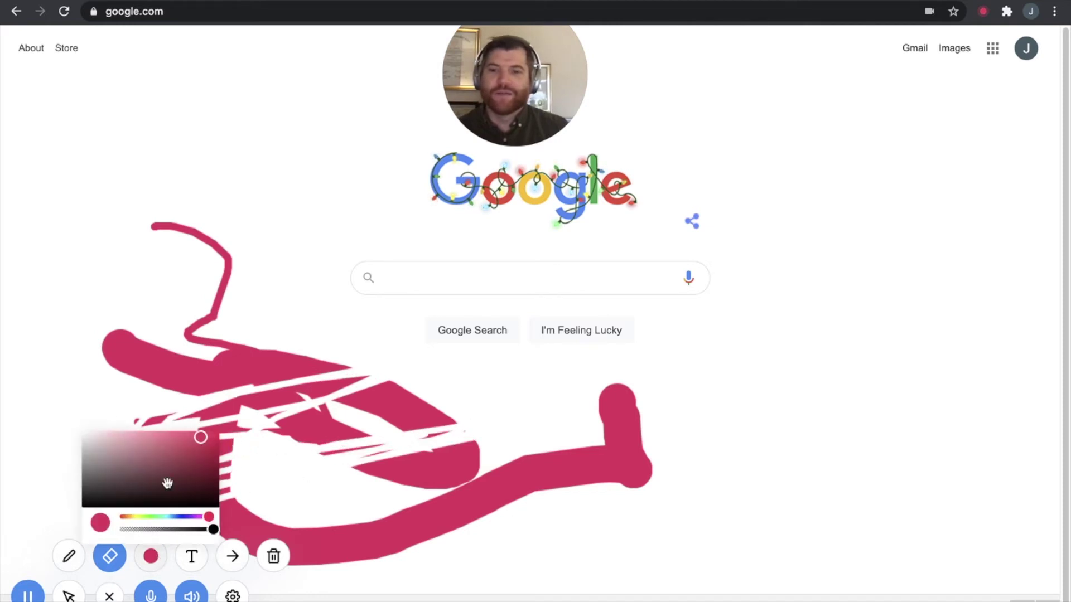
{"action": "left_click", "coordinate": [181, 516]}
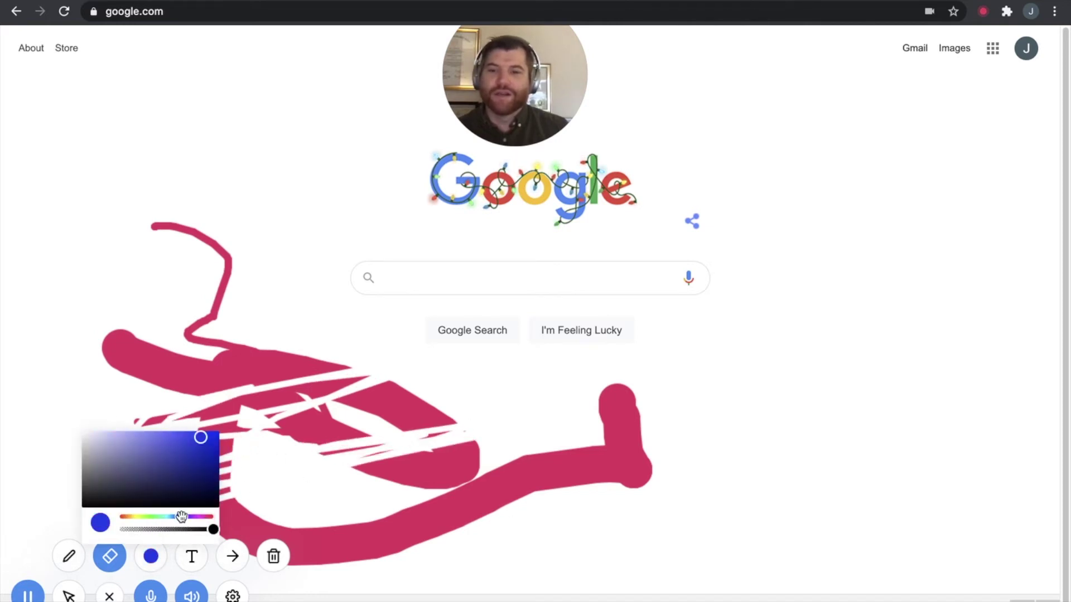
{"action": "left_click", "coordinate": [69, 556]}
{"action": "mouse_move", "coordinate": [279, 263]}
{"action": "left_mouse_down"}
{"action": "mouse_move", "coordinate": [569, 221]}
{"action": "mouse_move", "coordinate": [715, 256]}
{"action": "mouse_move", "coordinate": [777, 387]}
{"action": "mouse_move", "coordinate": [815, 246]}
{"action": "mouse_move", "coordinate": [794, 244]}
{"action": "left_mouse_up"}
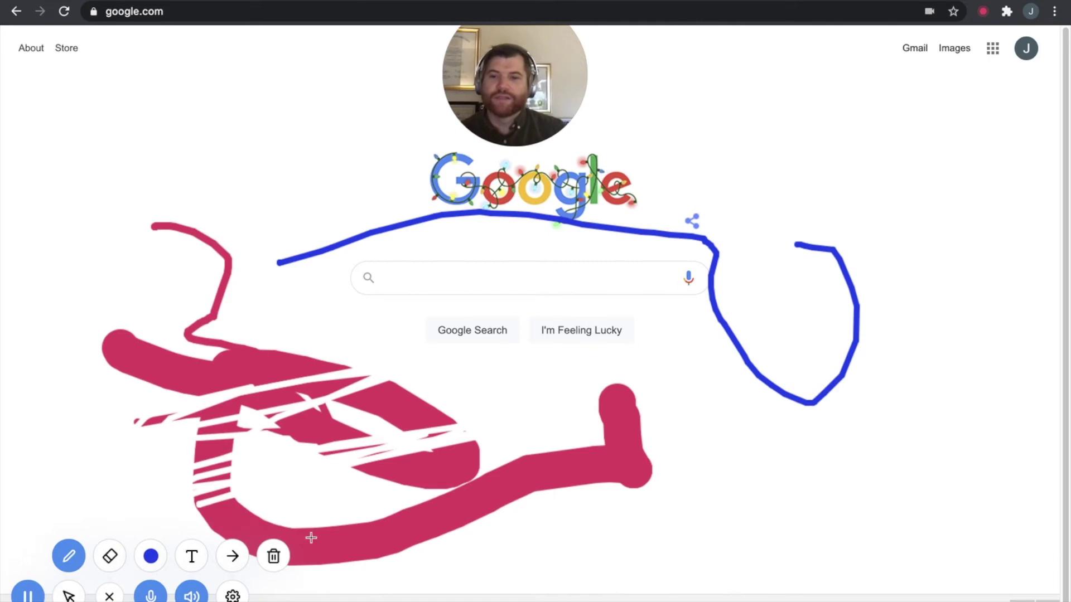
Step: Add the text label 'Words go here!' below the search field
{"action": "left_click", "coordinate": [192, 557]}
{"action": "left_click", "coordinate": [458, 287]}
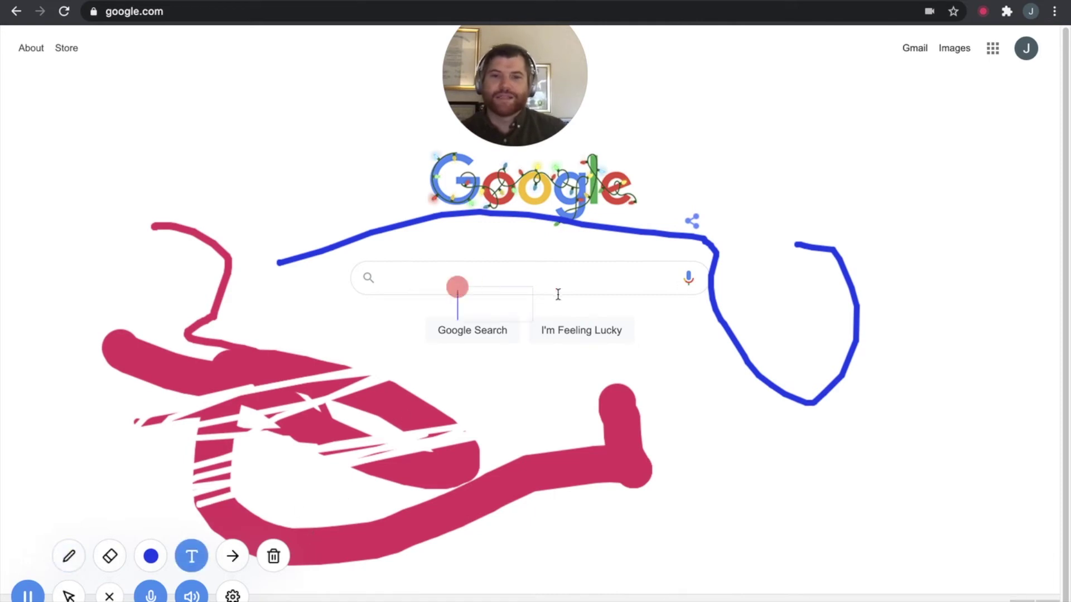
{"action": "type", "text": "Wrods"}
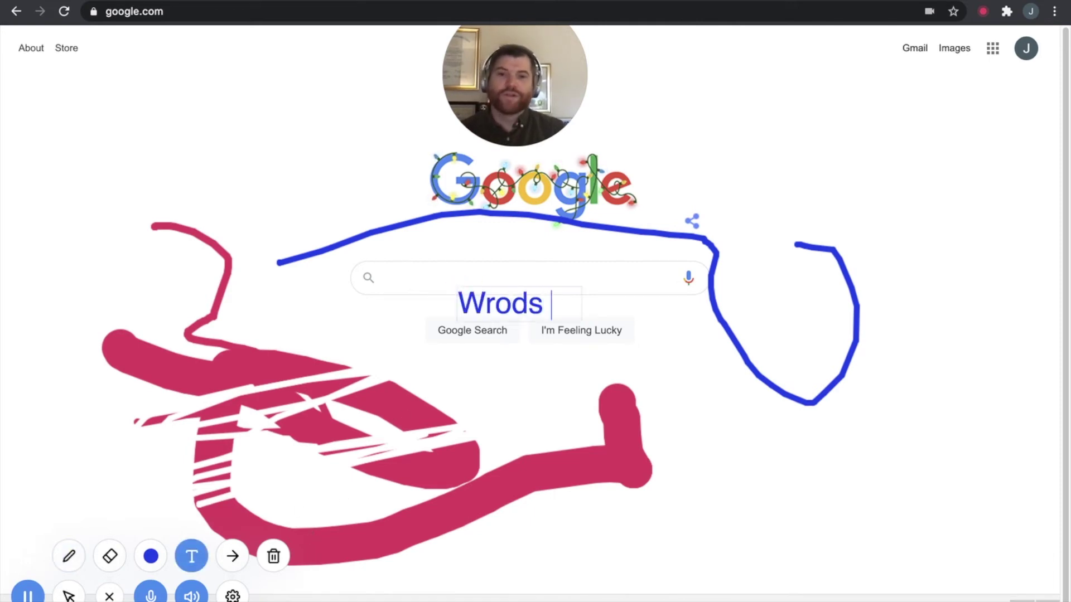
{"action": "key", "text": "BackSpace"}
{"action": "key", "text": "BackSpace"}
{"action": "key", "text": "BackSpace"}
{"action": "key", "text": "BackSpace"}
{"action": "type", "text": "io"}
{"action": "key", "text": "BackSpace"}
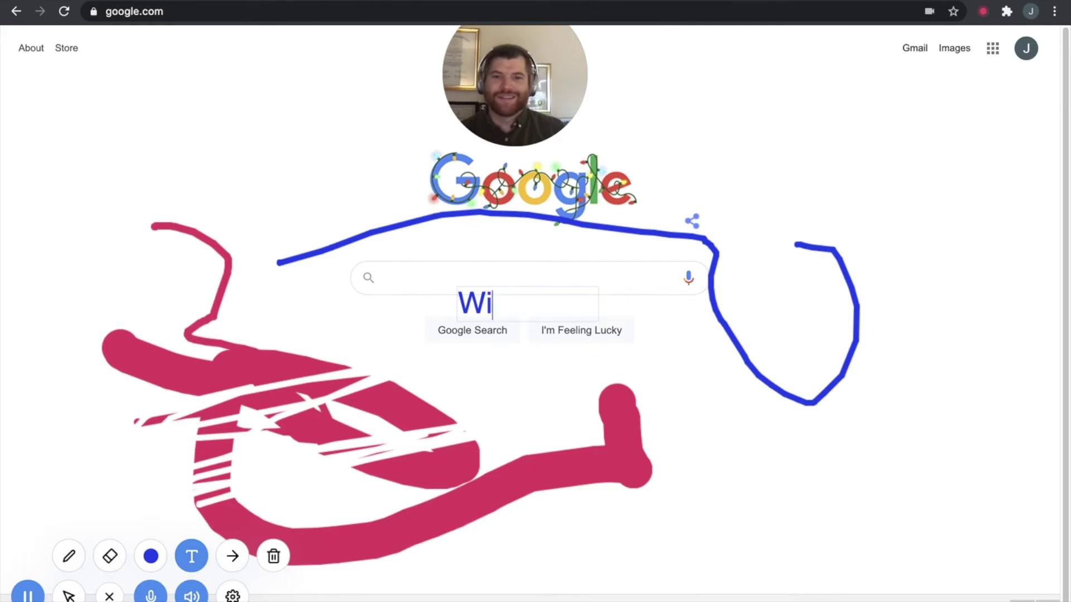
{"action": "type", "text": "ords go here!"}
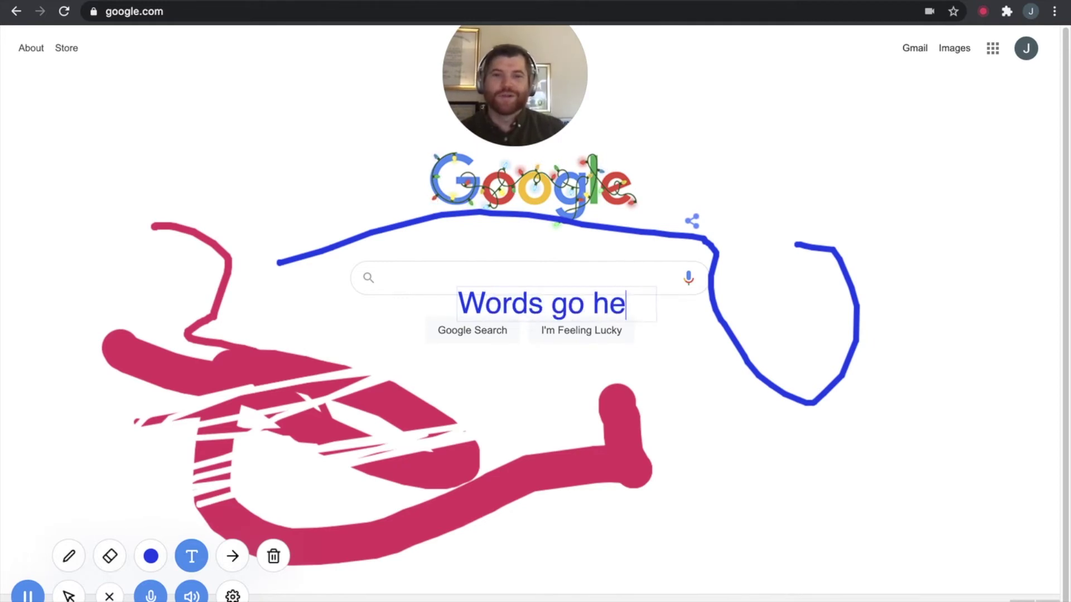
Step: Draw three blue arrows around the page, then clear every annotation
{"action": "left_click", "coordinate": [232, 556]}
{"action": "left_click_drag", "start_coordinate": [293, 313], "coordinate": [427, 288]}
{"action": "left_click_drag", "start_coordinate": [697, 145], "coordinate": [695, 232]}
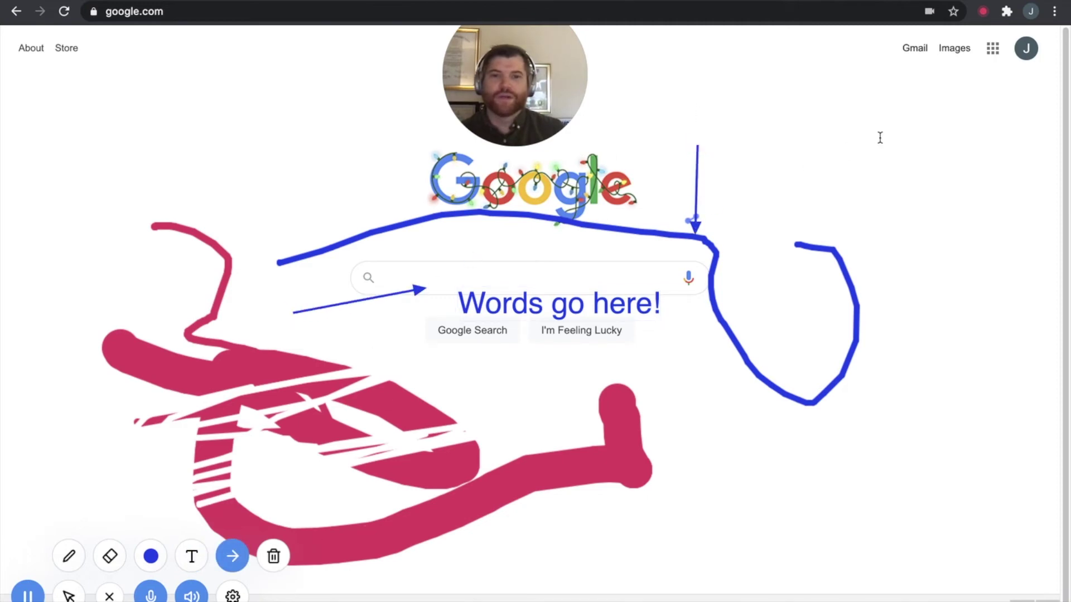
{"action": "left_click_drag", "start_coordinate": [884, 136], "coordinate": [758, 163]}
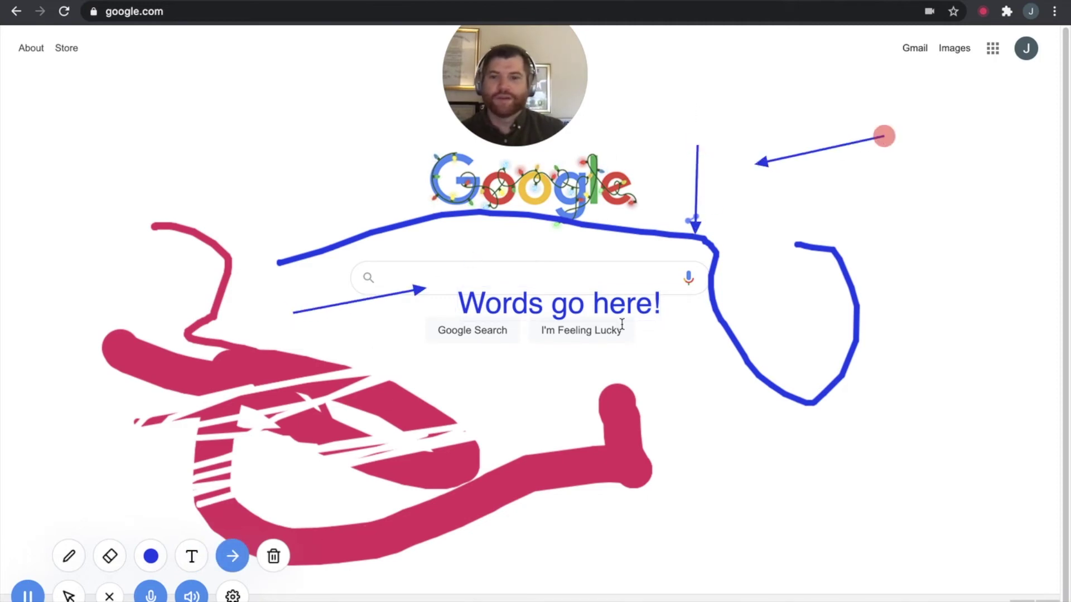
{"action": "left_click", "coordinate": [274, 558]}
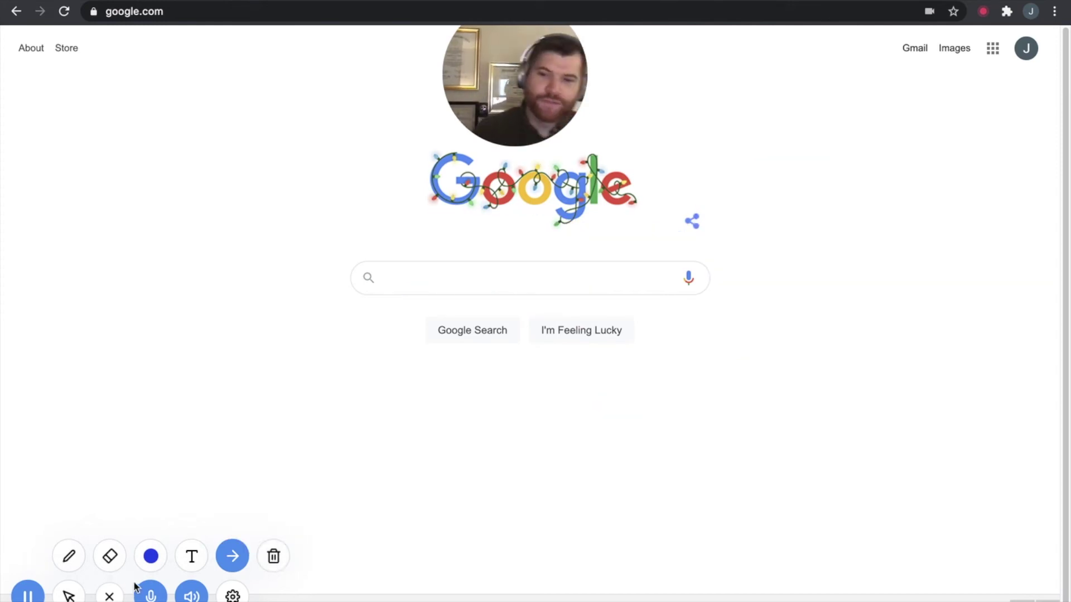
{"action": "left_click", "coordinate": [149, 596]}
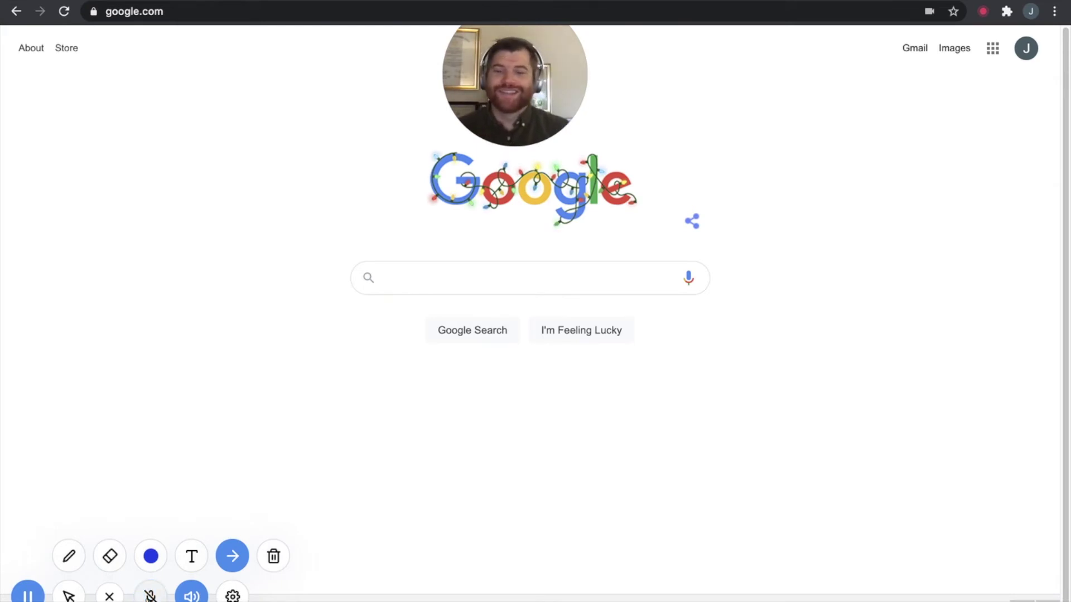
{"action": "left_click", "coordinate": [150, 595]}
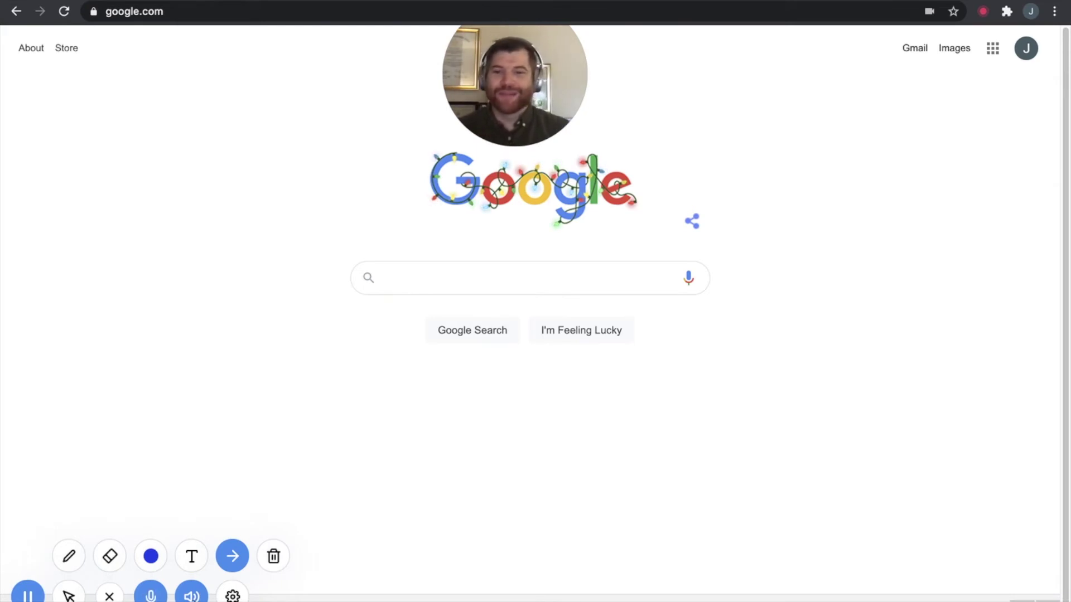
{"action": "left_click", "coordinate": [191, 596]}
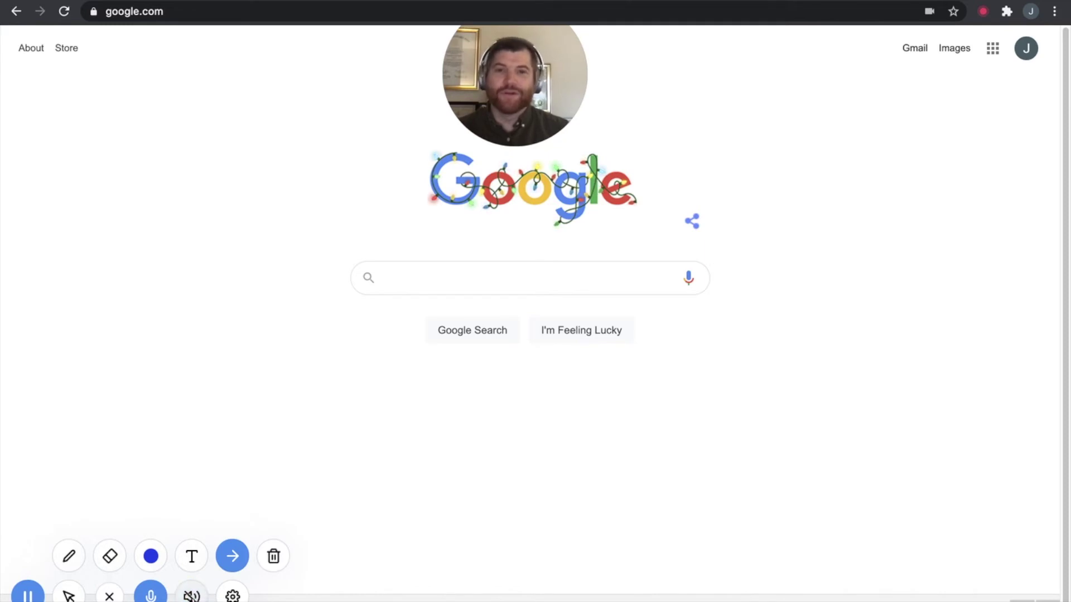
{"action": "left_click", "coordinate": [192, 596]}
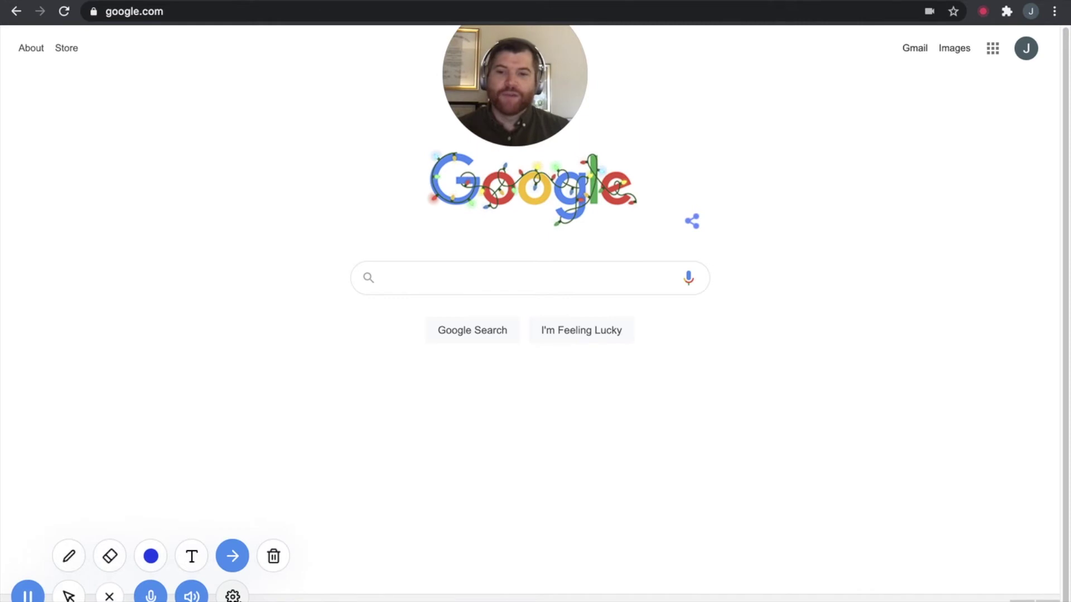
{"action": "left_click", "coordinate": [233, 596]}
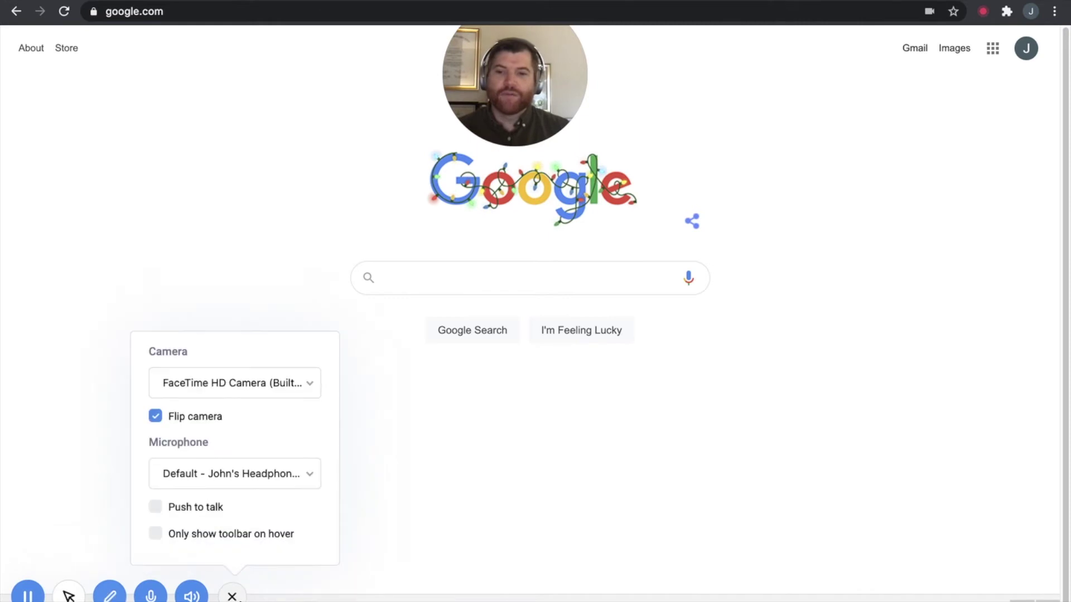
Step: Pause the recording, then finish it so the 02:15 clip opens in the Screenity editor
{"action": "left_click", "coordinate": [27, 595]}
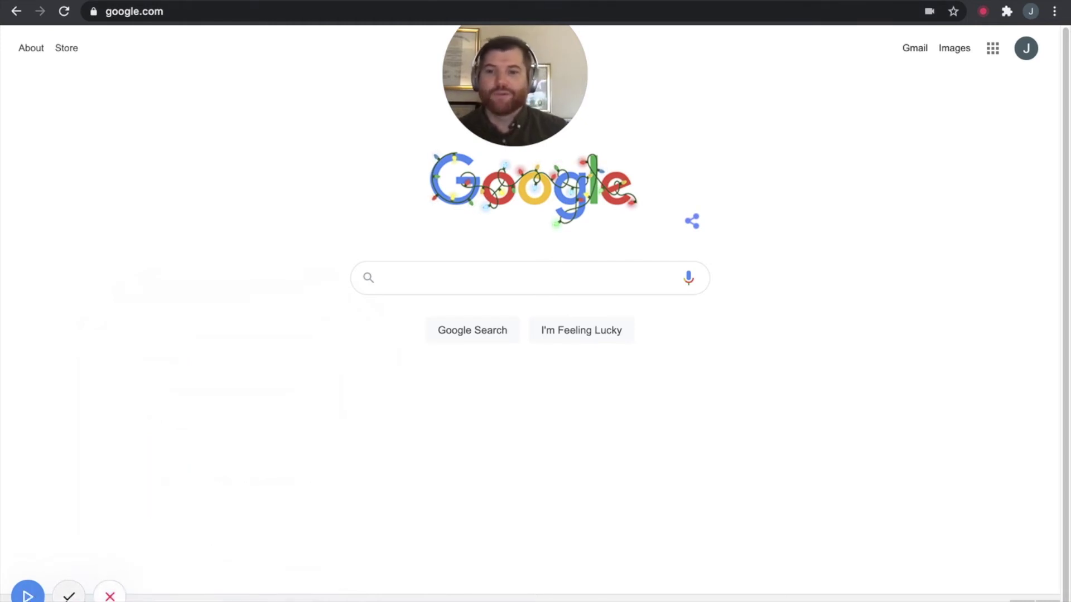
{"action": "left_click", "coordinate": [69, 595]}
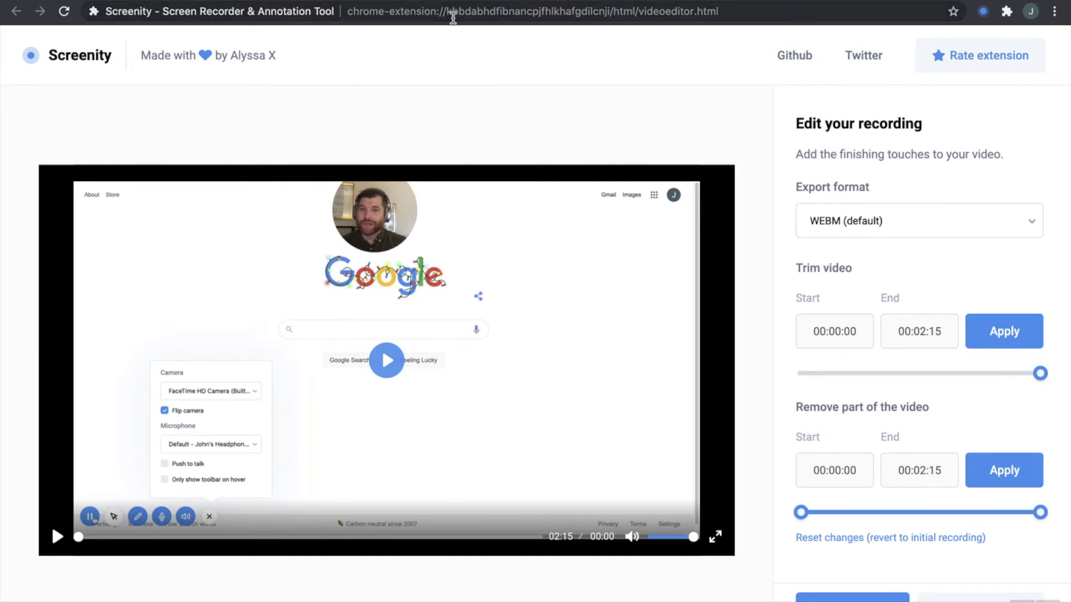
Step: Keep WEBM as the export format and set the remove-part range to end at 00:00:29.31
{"action": "left_click_drag", "start_coordinate": [452, 12], "coordinate": [499, 14]}
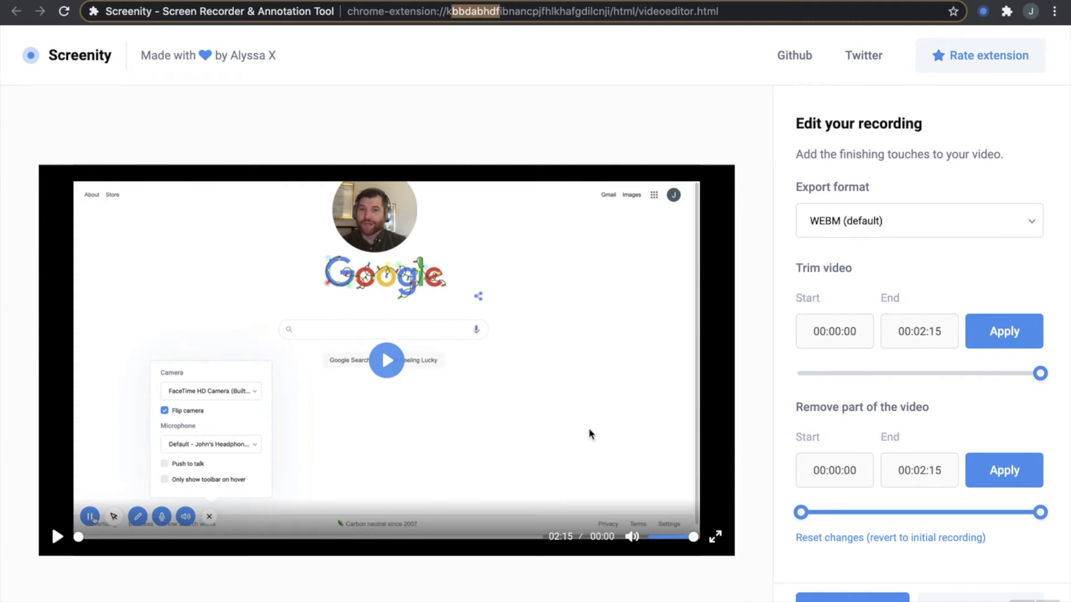
{"action": "left_click", "coordinate": [880, 225]}
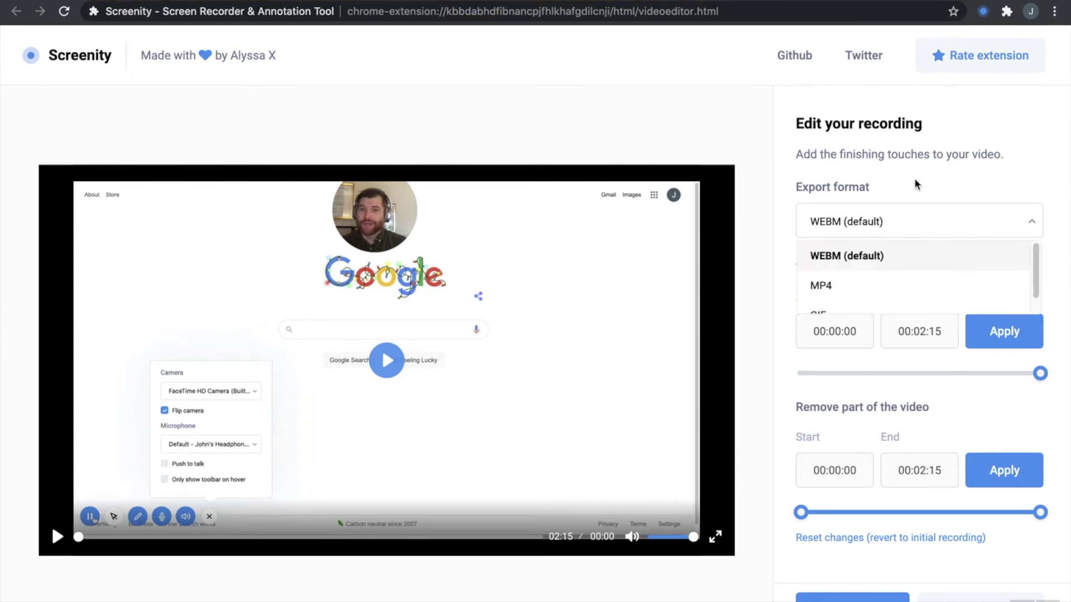
{"action": "scroll", "coordinate": [877, 266], "scroll_direction": "down", "scroll_amount": 1}
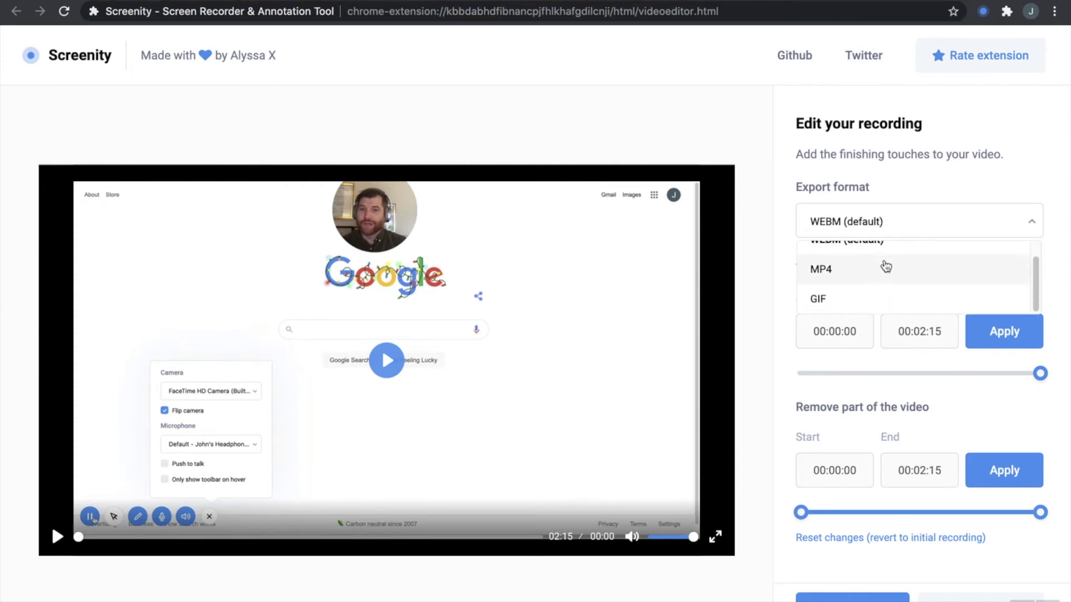
{"action": "scroll", "coordinate": [886, 267], "scroll_direction": "up", "scroll_amount": 1}
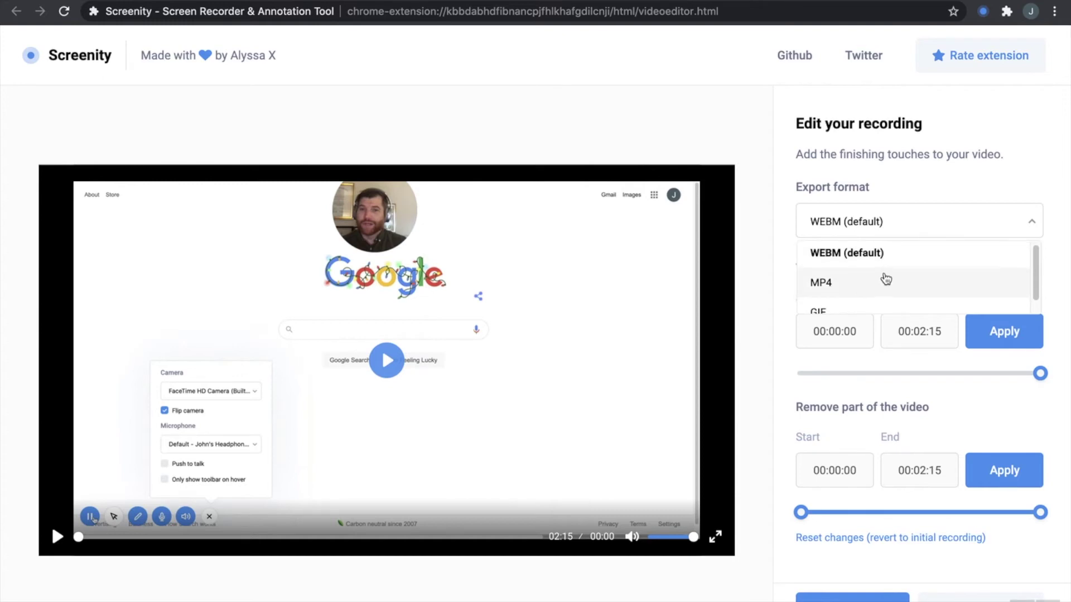
{"action": "scroll", "coordinate": [886, 279], "scroll_direction": "down", "scroll_amount": 1}
{"action": "left_click", "coordinate": [998, 194]}
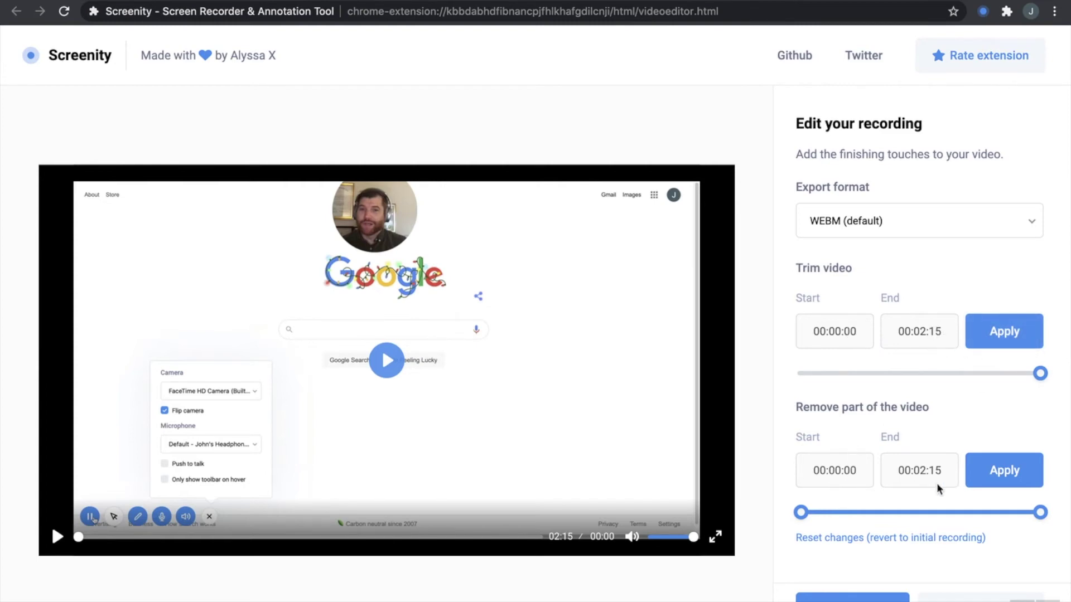
{"action": "left_click_drag", "start_coordinate": [1039, 512], "coordinate": [840, 516]}
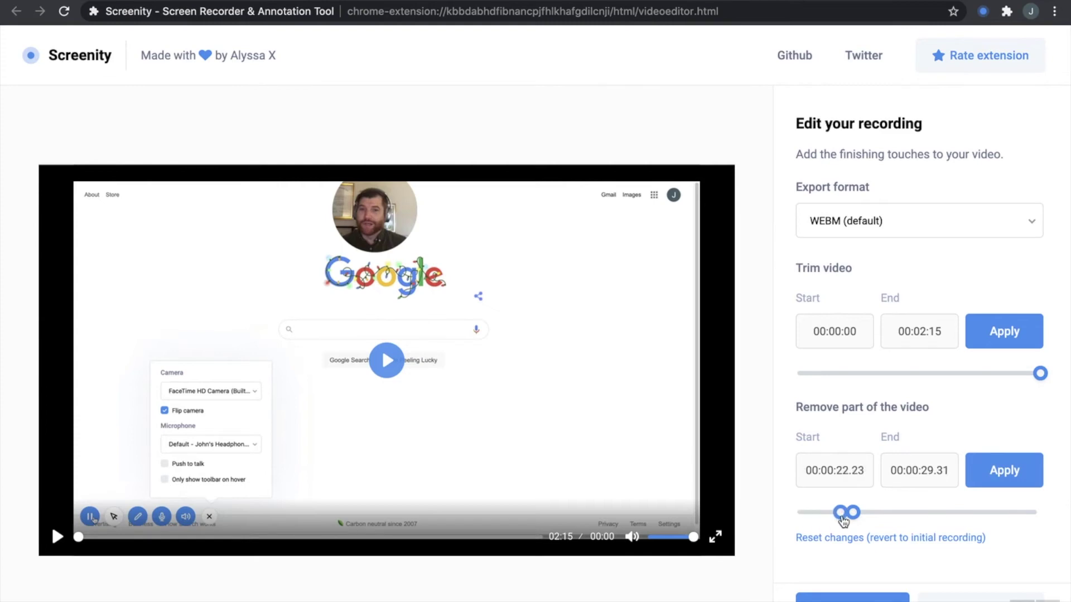
Step: Remove 00:00:22.23–00:00:29.31 from the clip, then play and pause the 2:08 preview
{"action": "left_click", "coordinate": [998, 476]}
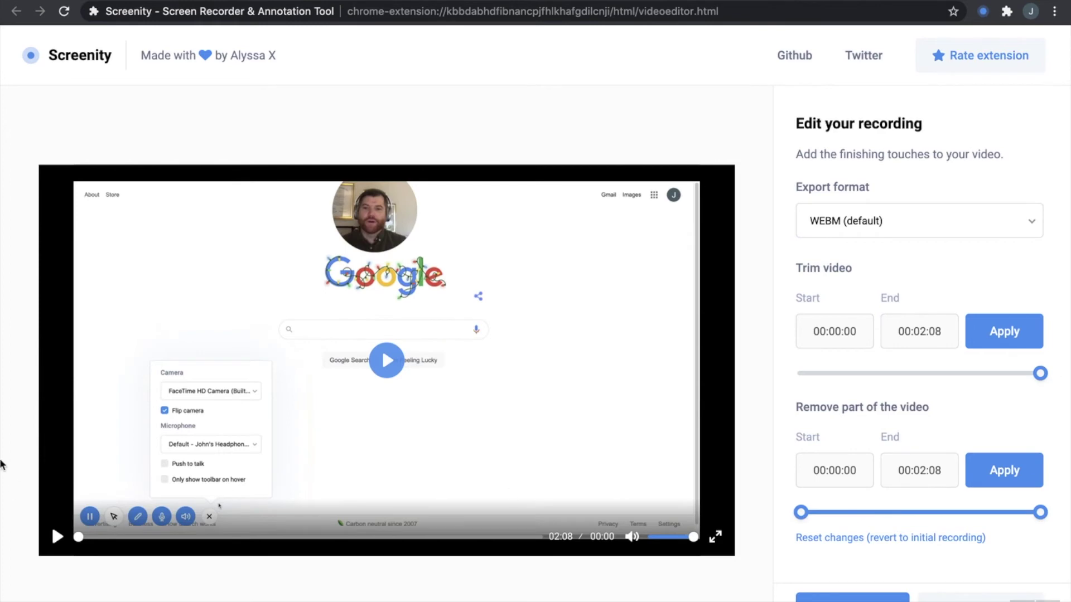
{"action": "left_click", "coordinate": [56, 538]}
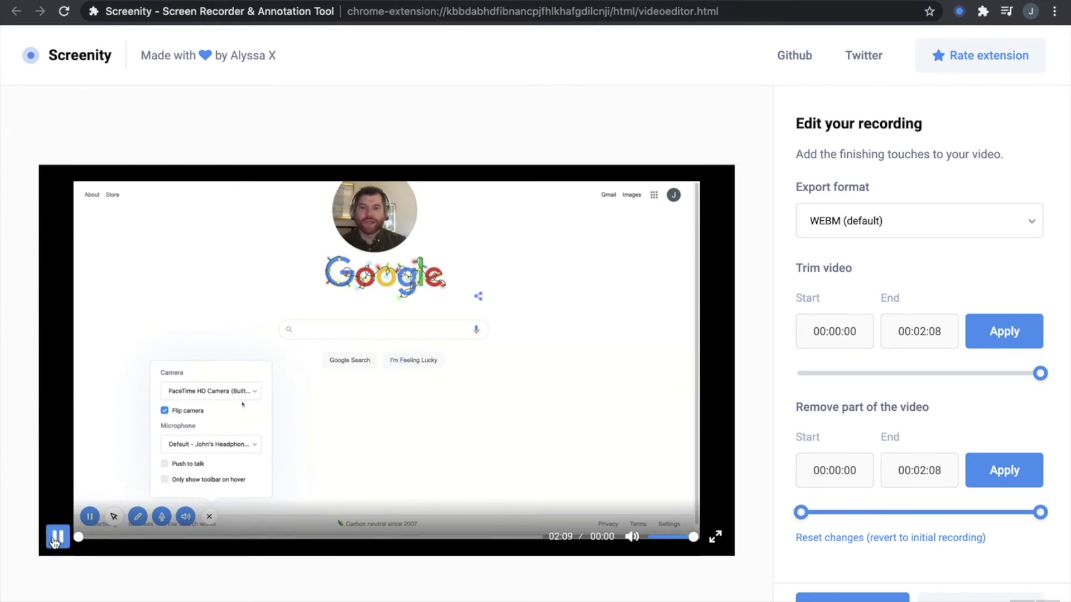
{"action": "left_click", "coordinate": [57, 538]}
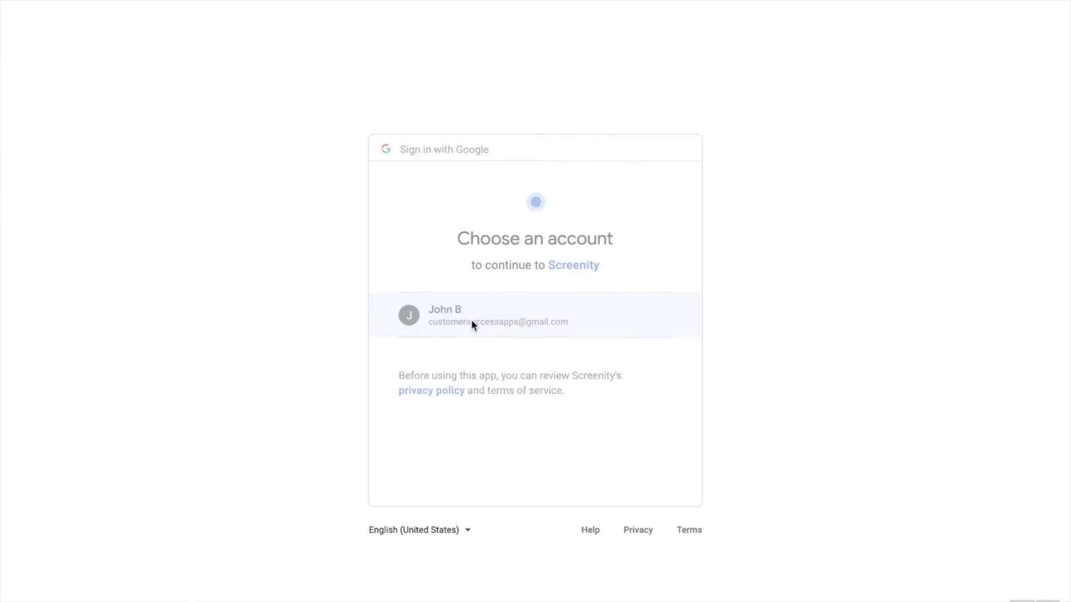
Step: Pick the Google account and grant Screenity permission to access Google Drive
{"action": "left_click", "coordinate": [472, 323]}
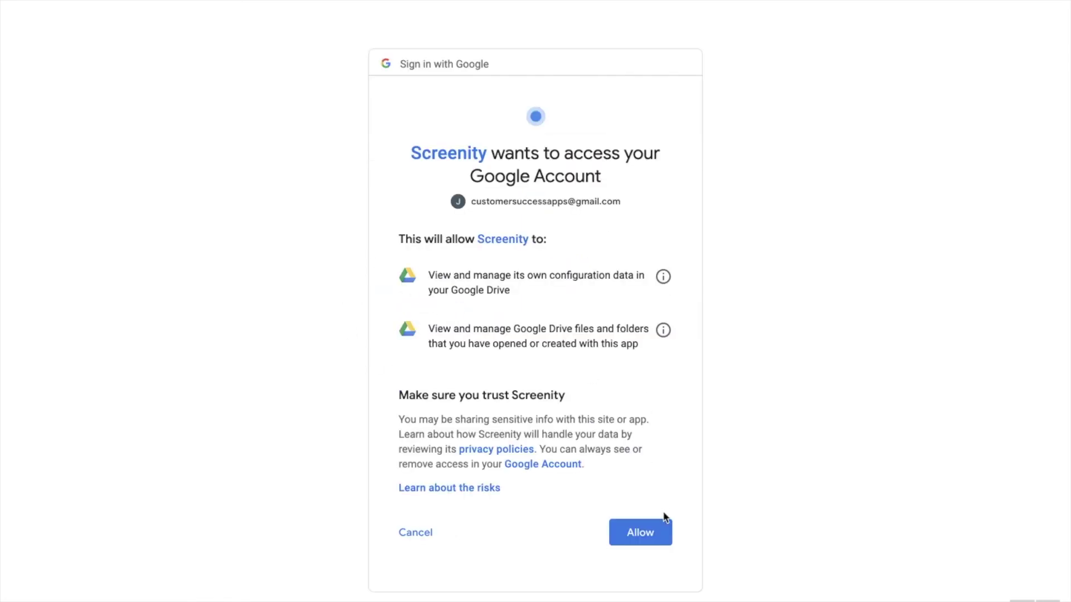
{"action": "left_click", "coordinate": [664, 521]}
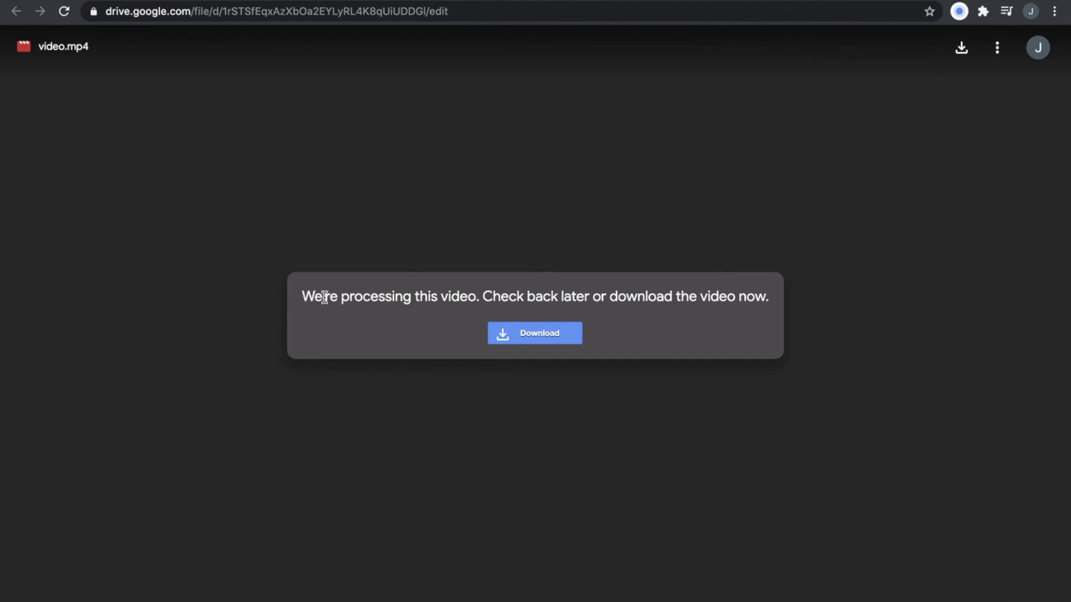
Step: Select the processing message text and reload the video.mp4 Drive page three times
{"action": "left_click_drag", "start_coordinate": [324, 296], "coordinate": [607, 200]}
{"action": "left_click", "coordinate": [64, 12]}
{"action": "left_click", "coordinate": [65, 12]}
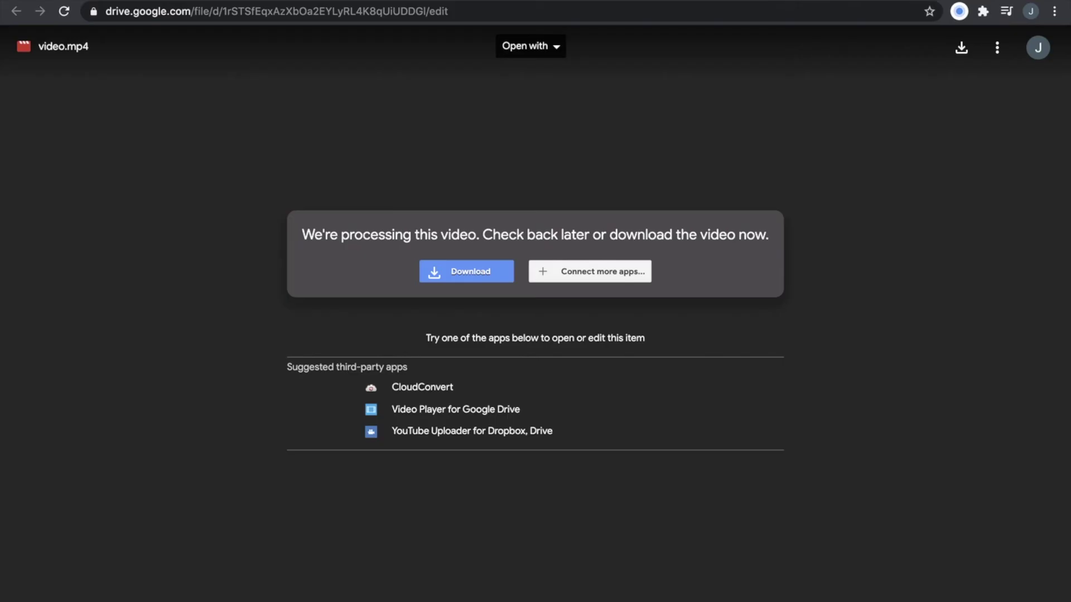
{"action": "left_click", "coordinate": [64, 11]}
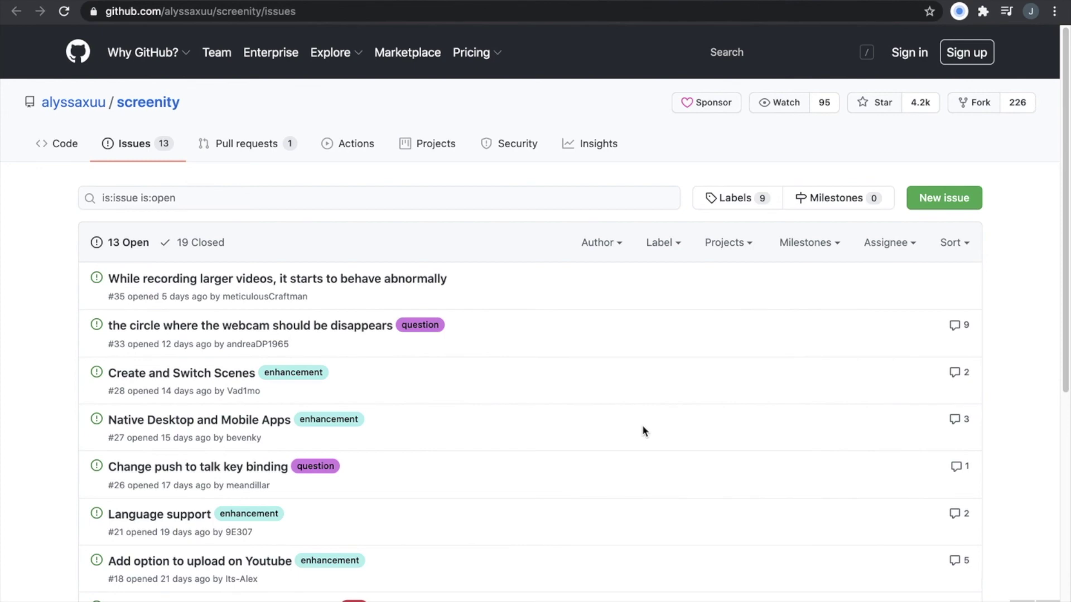
Step: Scroll up and down through Screenity's open GitHub issues list
{"action": "scroll", "coordinate": [405, 317], "scroll_direction": "down", "scroll_amount": 1}
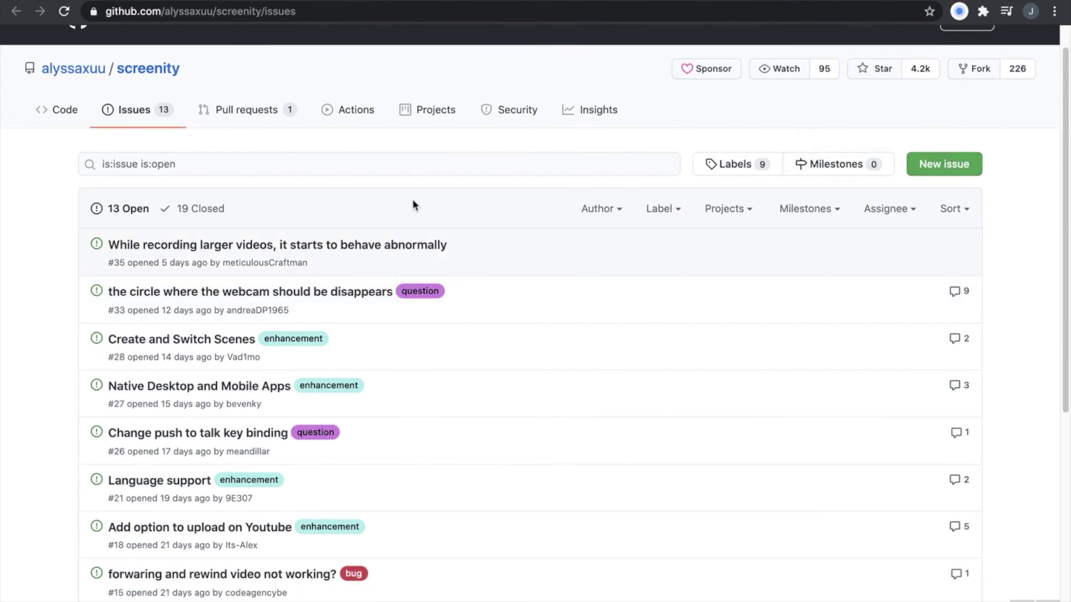
{"action": "scroll", "coordinate": [293, 222], "scroll_direction": "down", "scroll_amount": 5}
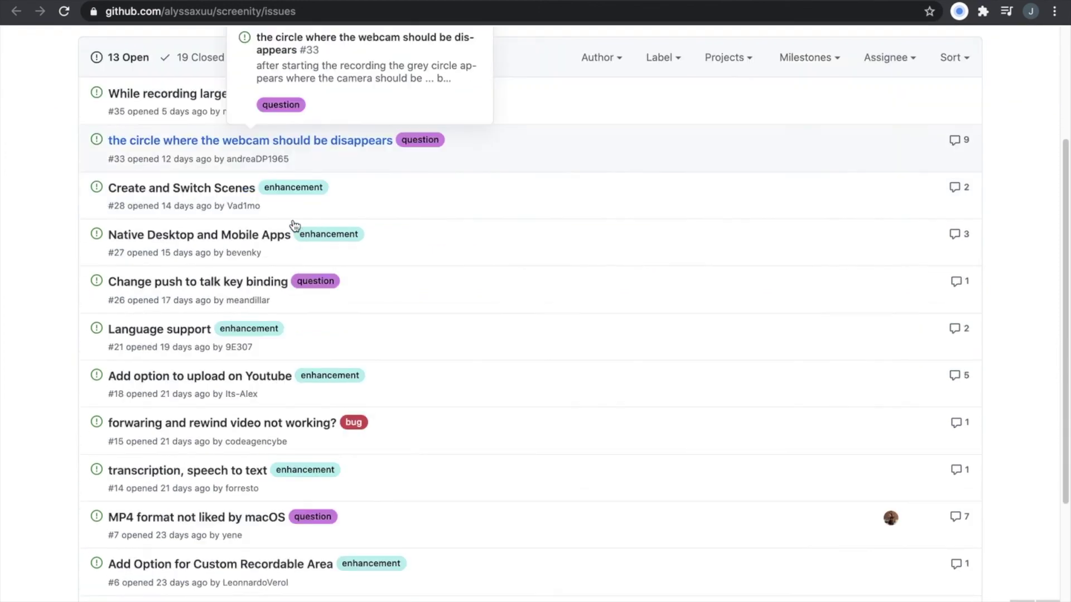
{"action": "scroll", "coordinate": [294, 225], "scroll_direction": "down", "scroll_amount": 1}
{"action": "scroll", "coordinate": [359, 405], "scroll_direction": "down", "scroll_amount": 4}
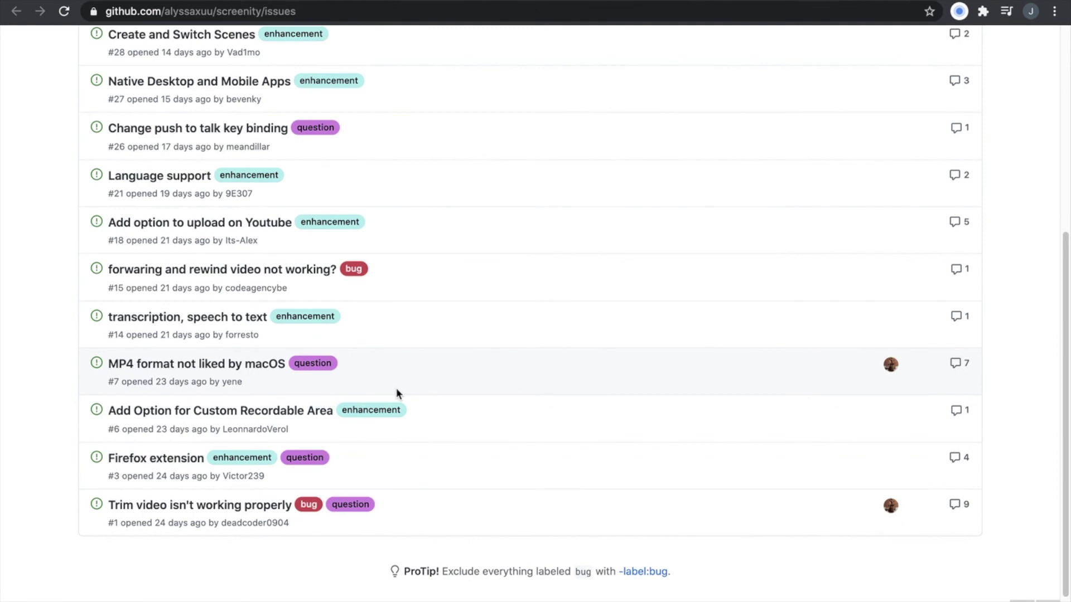
{"action": "scroll", "coordinate": [398, 387], "scroll_direction": "up", "scroll_amount": 6}
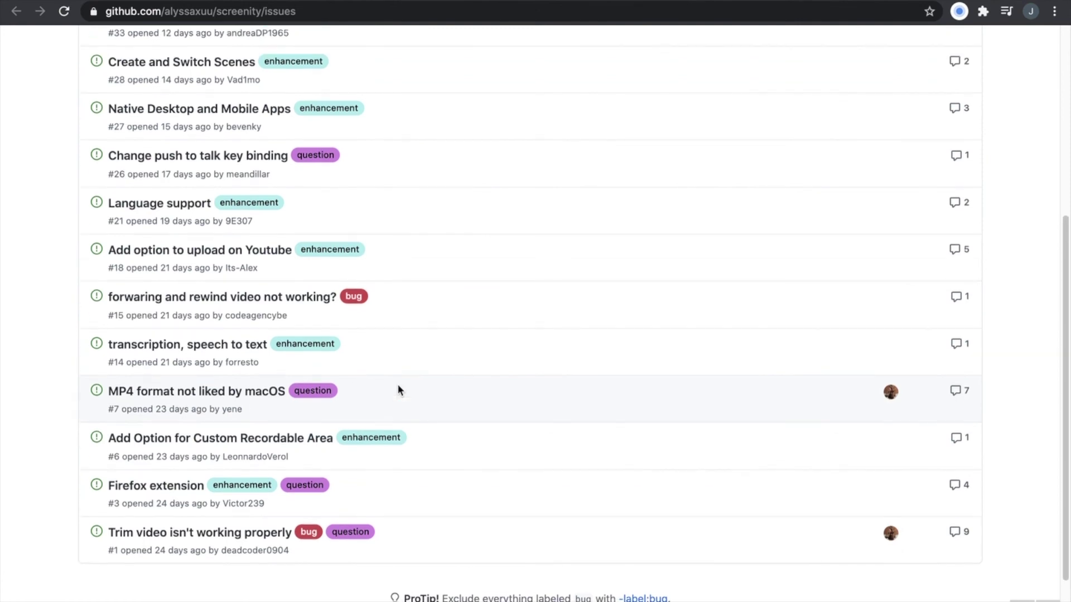
{"action": "scroll", "coordinate": [398, 384], "scroll_direction": "down", "scroll_amount": 6}
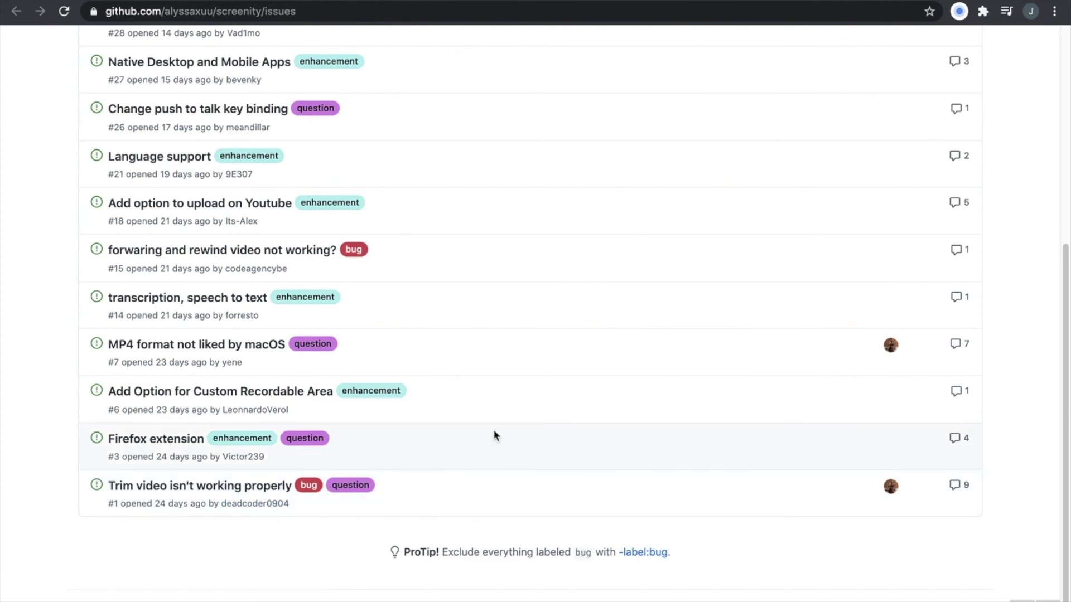
{"action": "scroll", "coordinate": [498, 418], "scroll_direction": "up", "scroll_amount": 6}
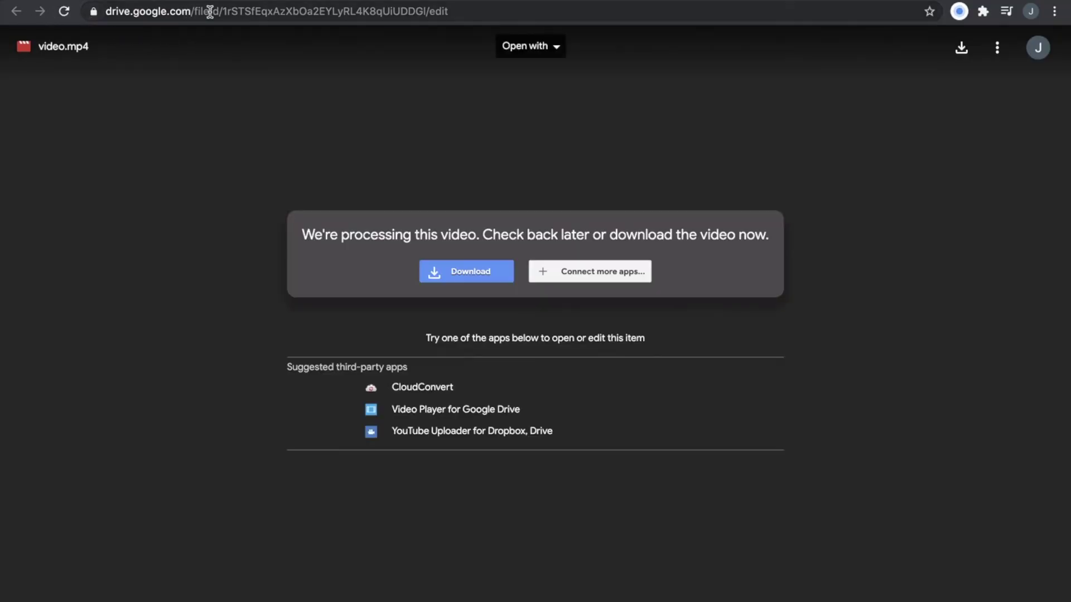
Step: Switch to the Screenity GitHub issues tab
{"action": "left_click", "coordinate": [783, 2]}
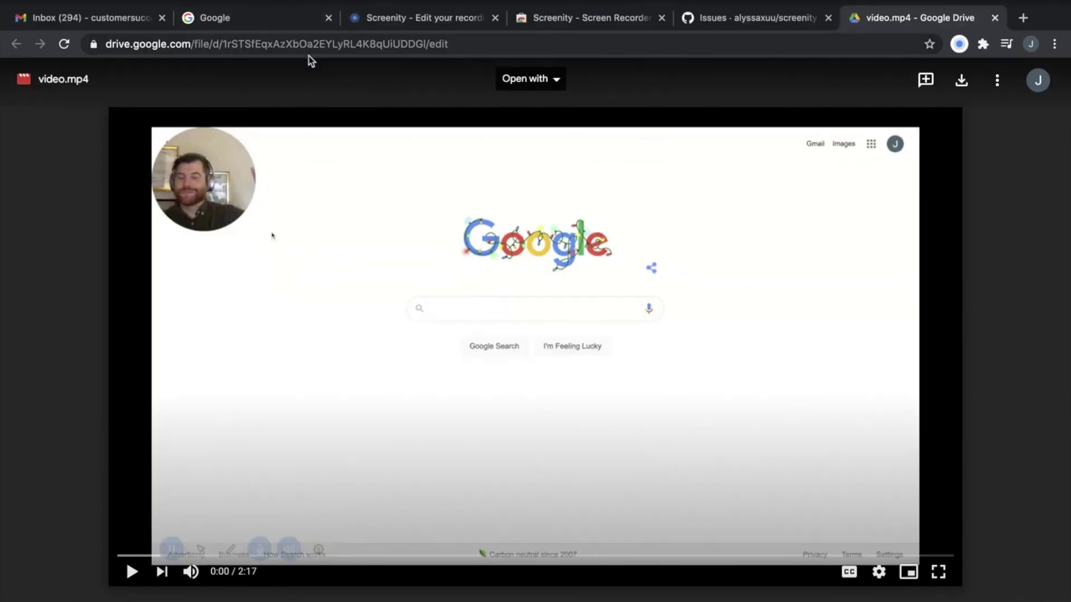
Step: Select the video.mp4 page address, mute the player, and start playback
{"action": "left_click", "coordinate": [309, 45]}
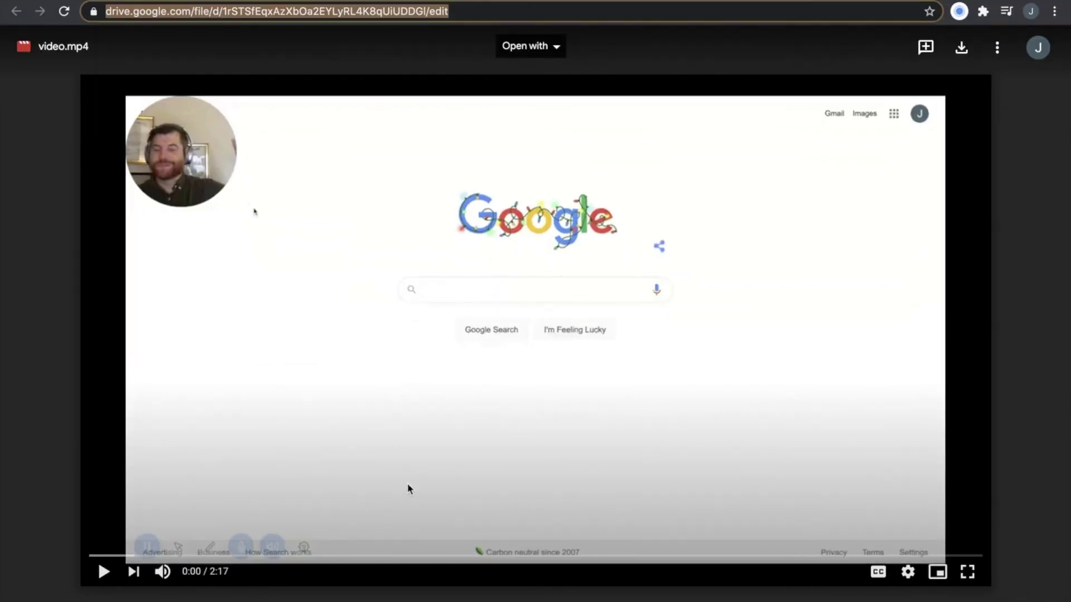
{"action": "left_click", "coordinate": [160, 573]}
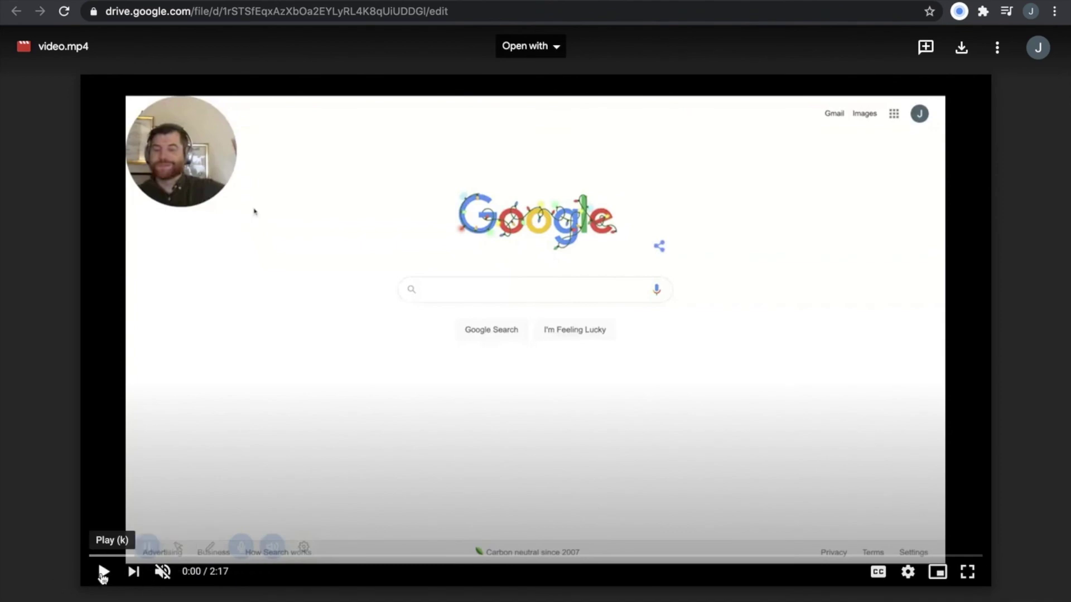
{"action": "left_click", "coordinate": [104, 573]}
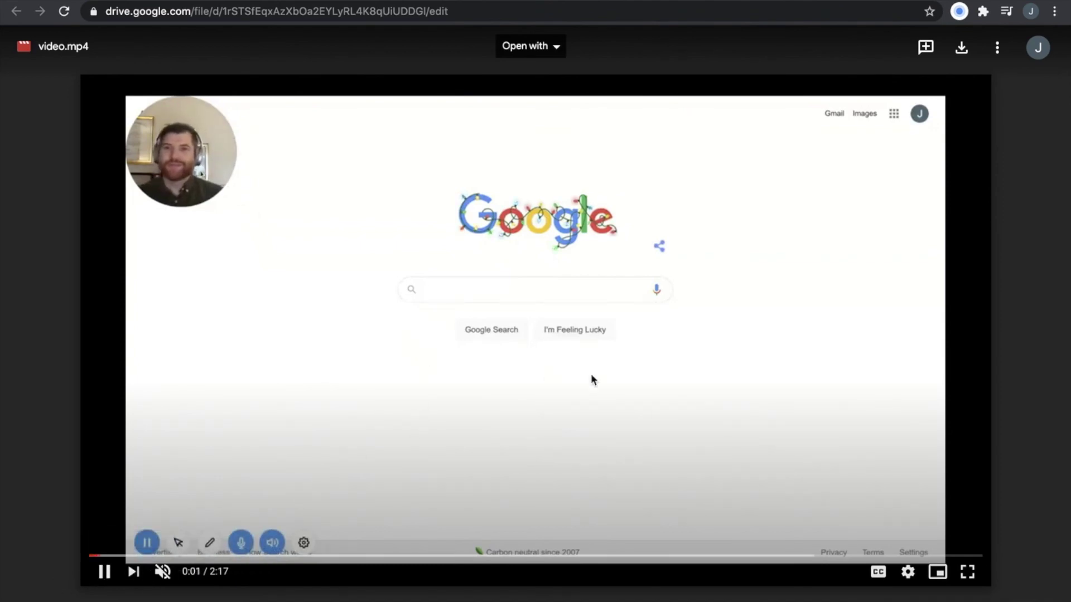